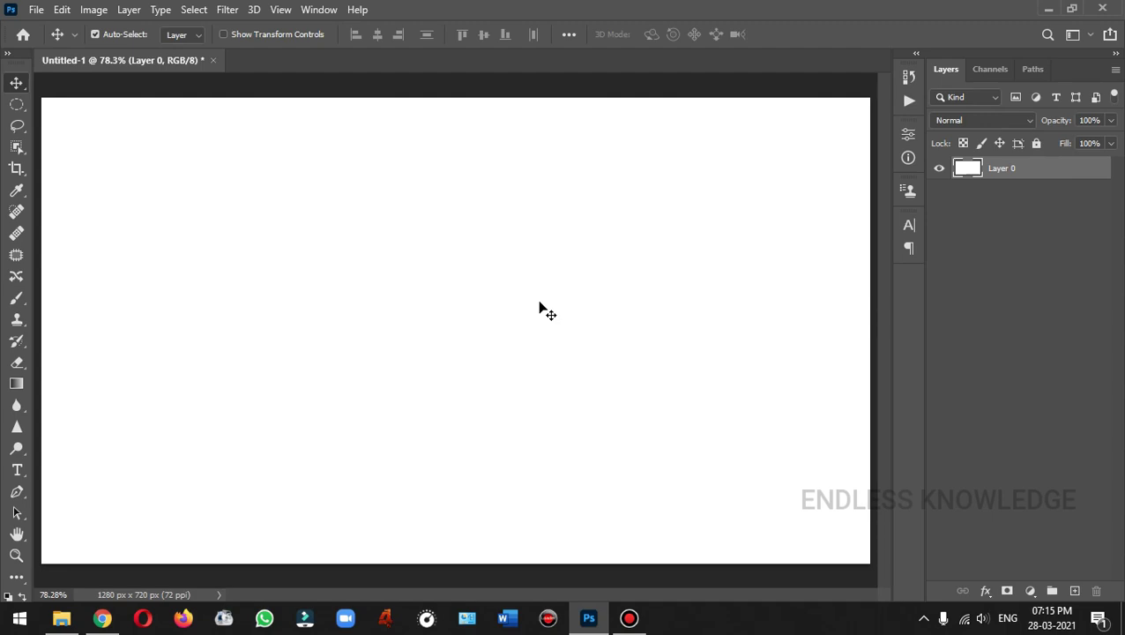
- Add a Gradient Overlay to the white background layer using the Gray_14 preset from the Grays group
{"action": "double_click", "coordinate": [1087, 168]}
{"action": "left_click_drag", "start_coordinate": [595, 141], "coordinate": [610, 130]}
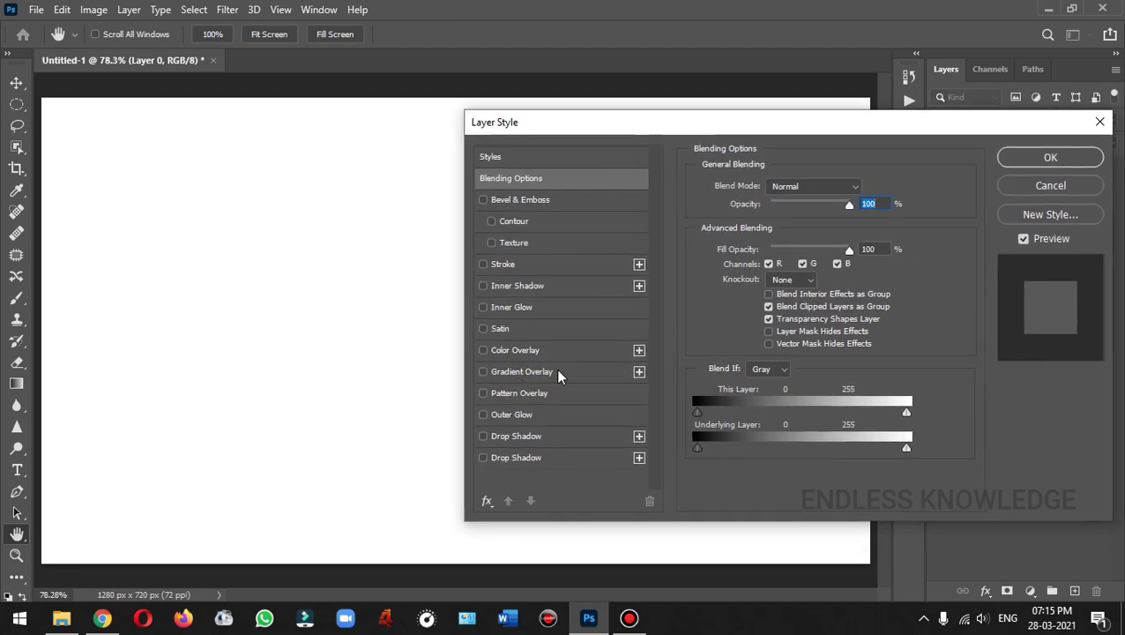
{"action": "left_click", "coordinate": [508, 373]}
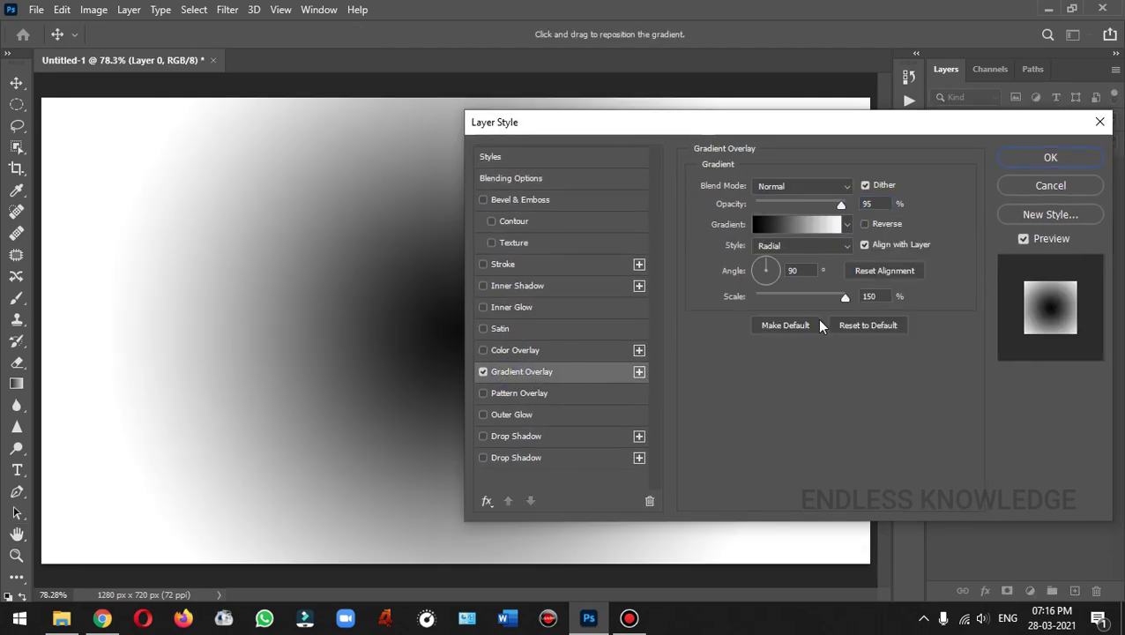
{"action": "left_click", "coordinate": [826, 224]}
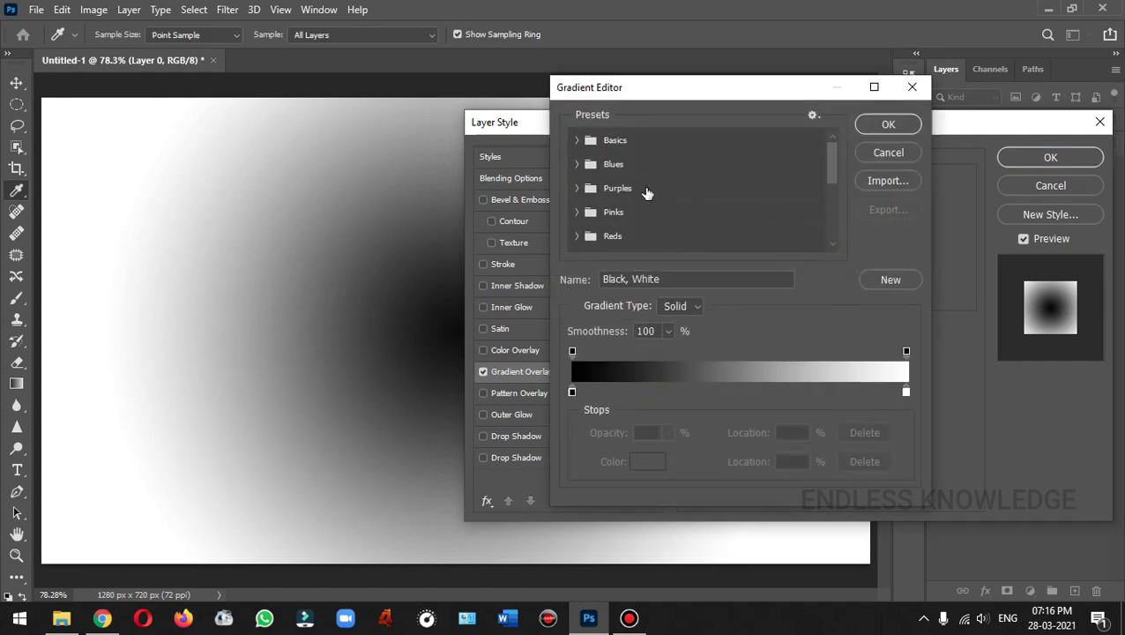
{"action": "scroll", "coordinate": [653, 190], "scroll_direction": "down", "scroll_amount": 1}
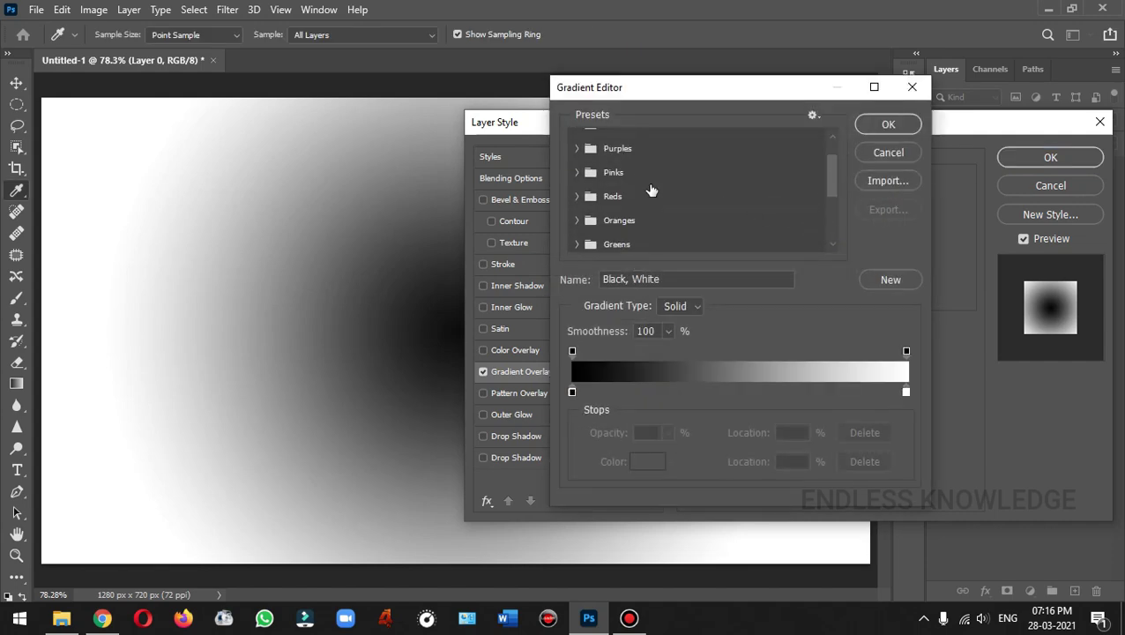
{"action": "scroll", "coordinate": [651, 191], "scroll_direction": "down", "scroll_amount": 3}
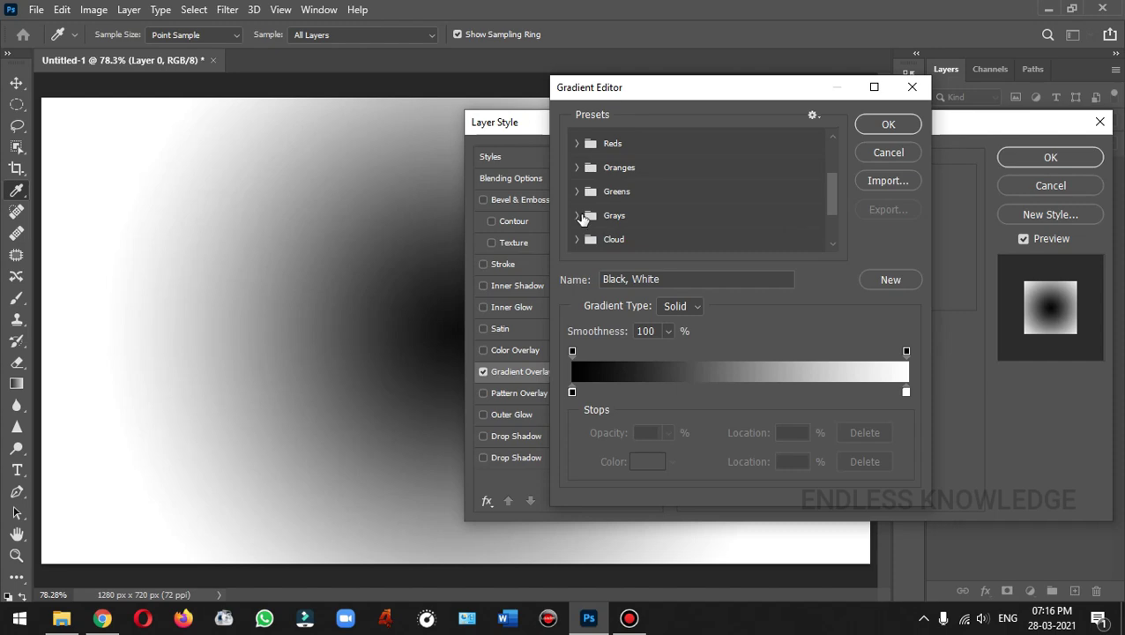
{"action": "left_click", "coordinate": [578, 216]}
{"action": "scroll", "coordinate": [716, 189], "scroll_direction": "down", "scroll_amount": 3}
{"action": "left_click", "coordinate": [707, 213]}
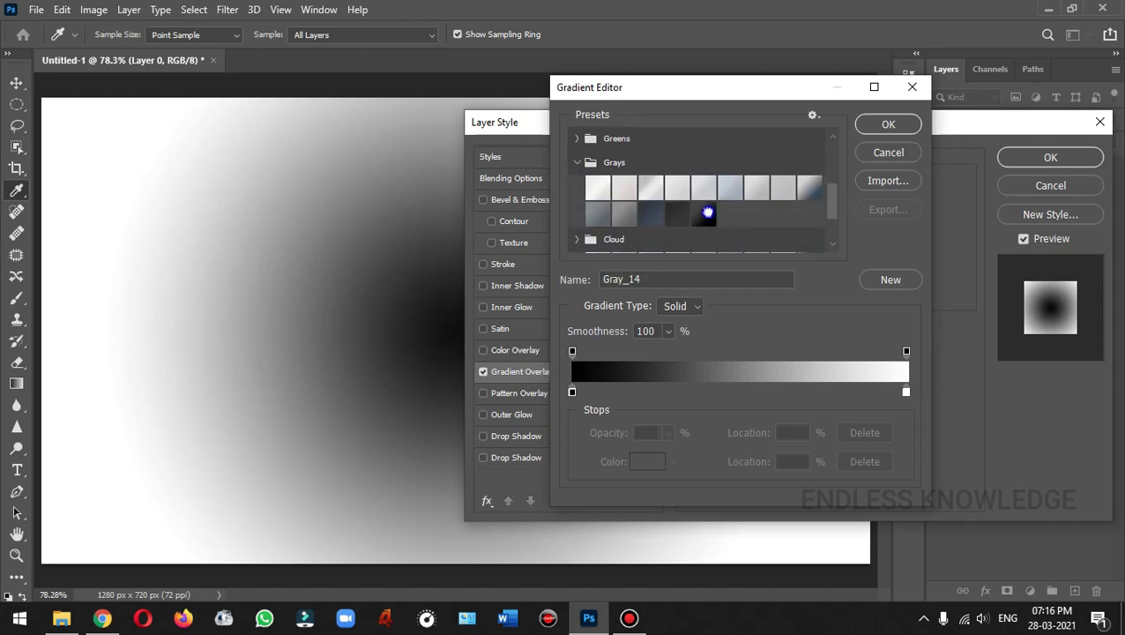
{"action": "left_click", "coordinate": [884, 126]}
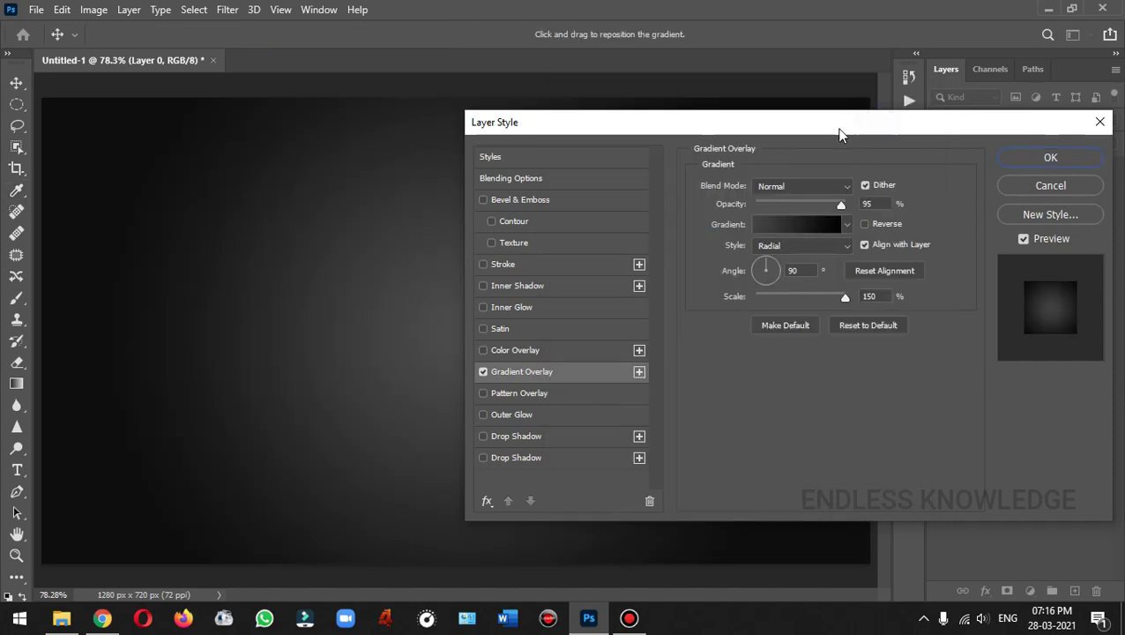
- Try the Linear style on the gradient overlay and return it to Radial
{"action": "left_click_drag", "start_coordinate": [841, 131], "coordinate": [811, 163]}
{"action": "left_click", "coordinate": [789, 278]}
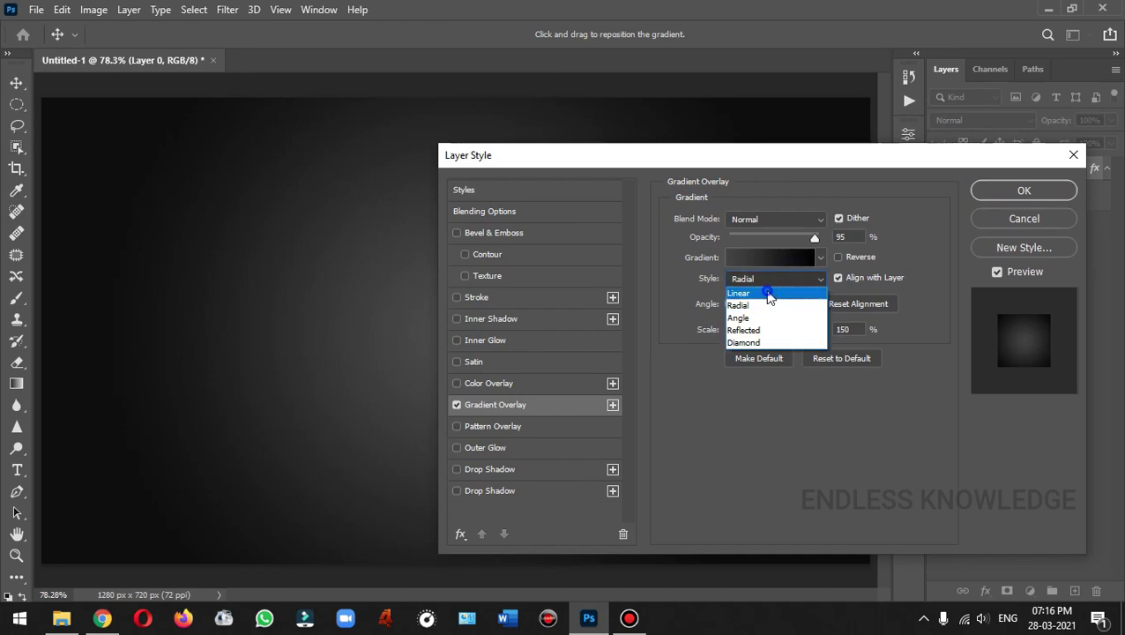
{"action": "left_click", "coordinate": [767, 292]}
{"action": "left_click", "coordinate": [766, 280]}
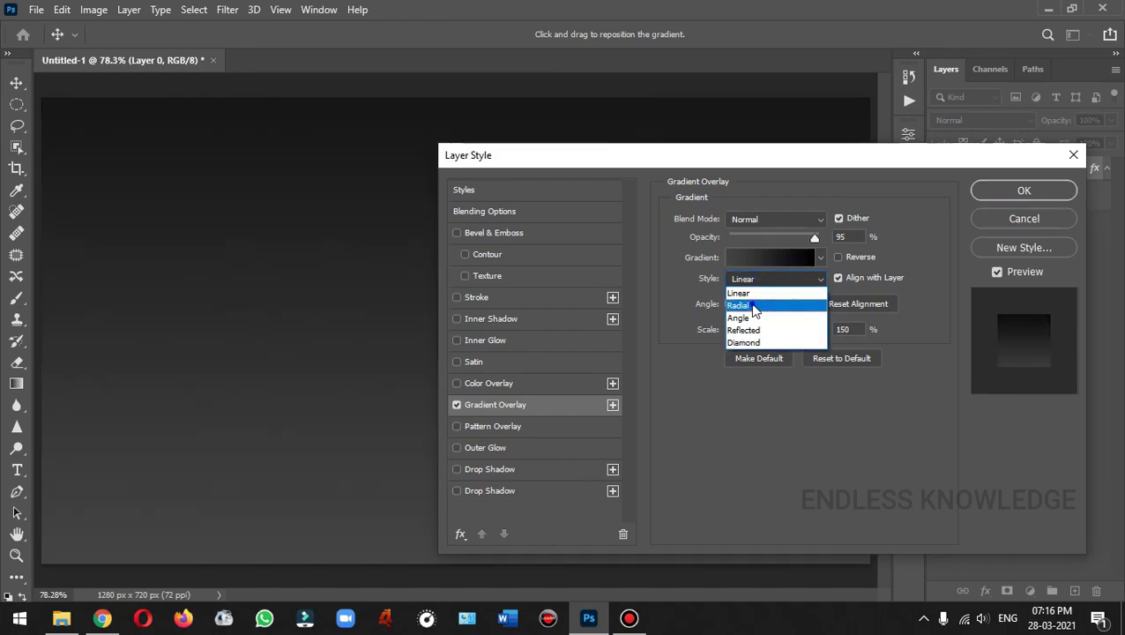
{"action": "left_click", "coordinate": [752, 306]}
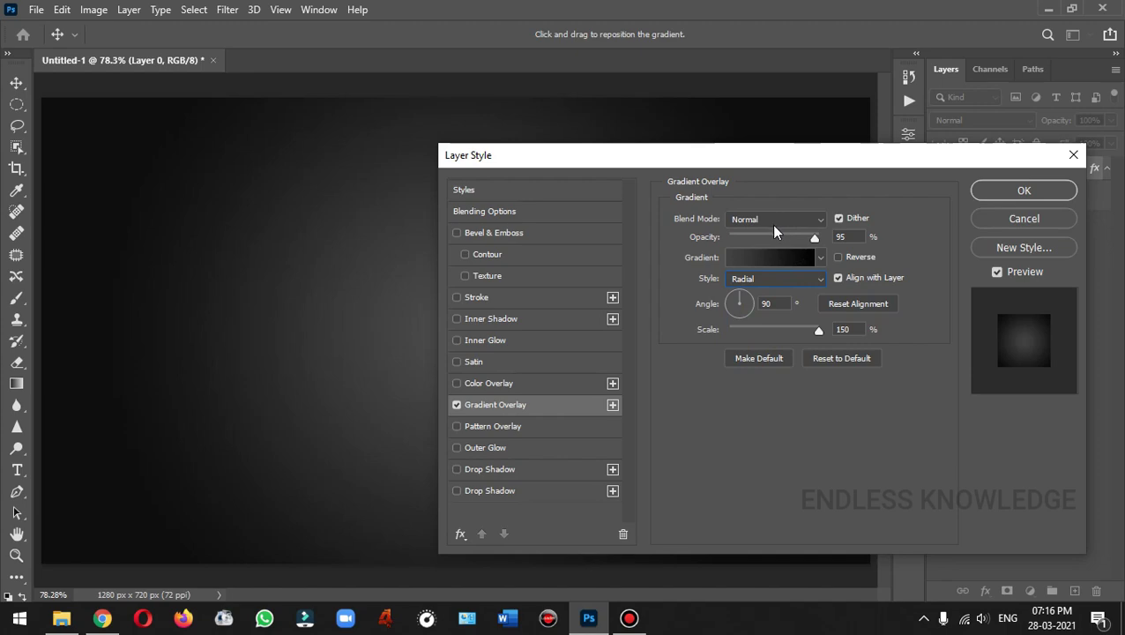
- Set the gradient overlay's blend mode to Multiply and apply the layer style
{"action": "left_click", "coordinate": [774, 220]}
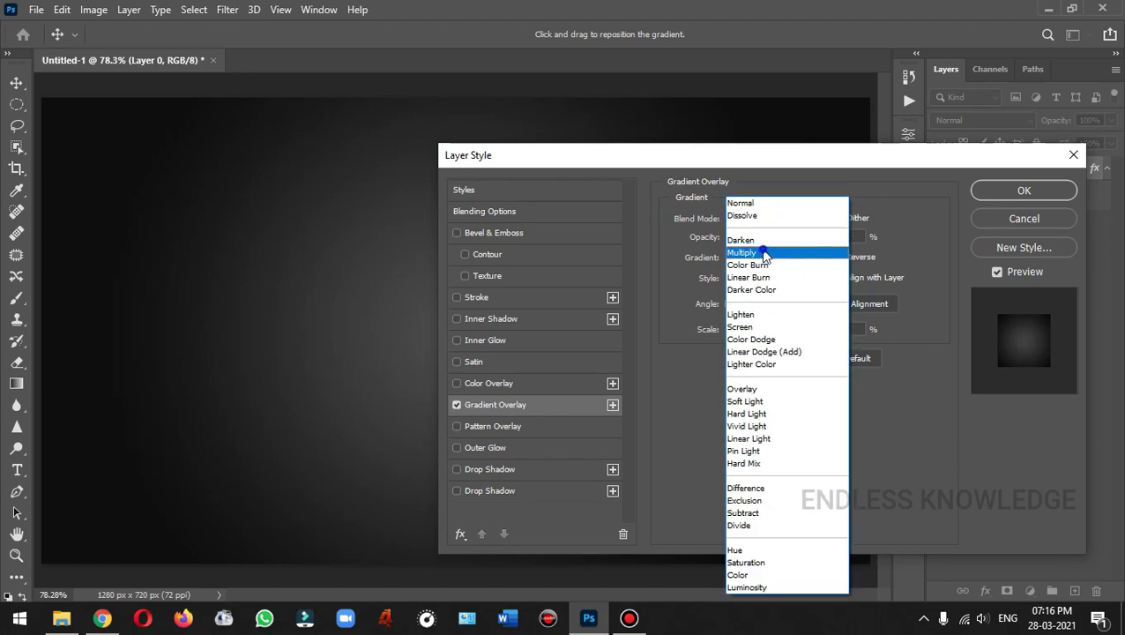
{"action": "left_click", "coordinate": [764, 255]}
{"action": "left_click_drag", "start_coordinate": [709, 168], "coordinate": [730, 156]}
{"action": "left_click", "coordinate": [1045, 180]}
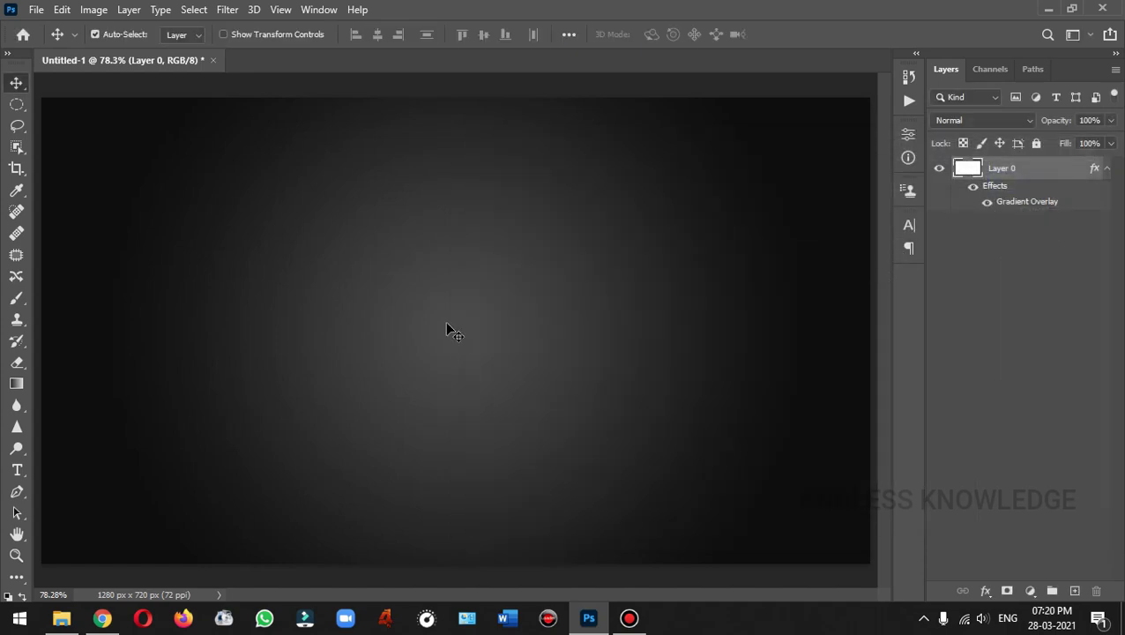
- Add the text "love" near the centre of the canvas
{"action": "key", "text": "t"}
{"action": "left_click", "coordinate": [447, 324]}
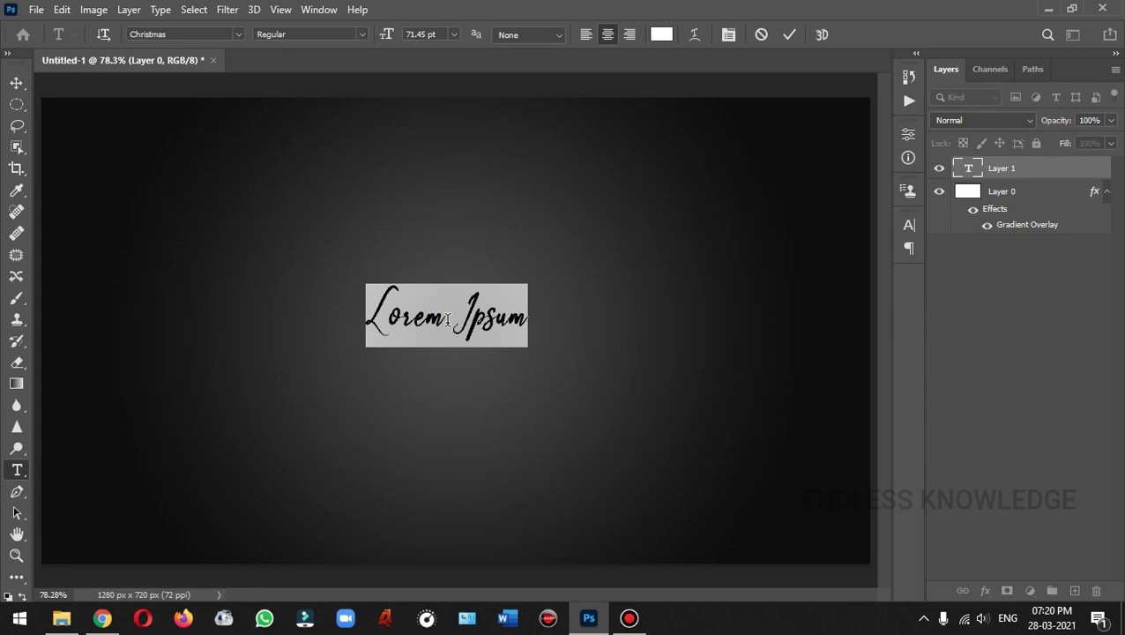
{"action": "type", "text": "love"}
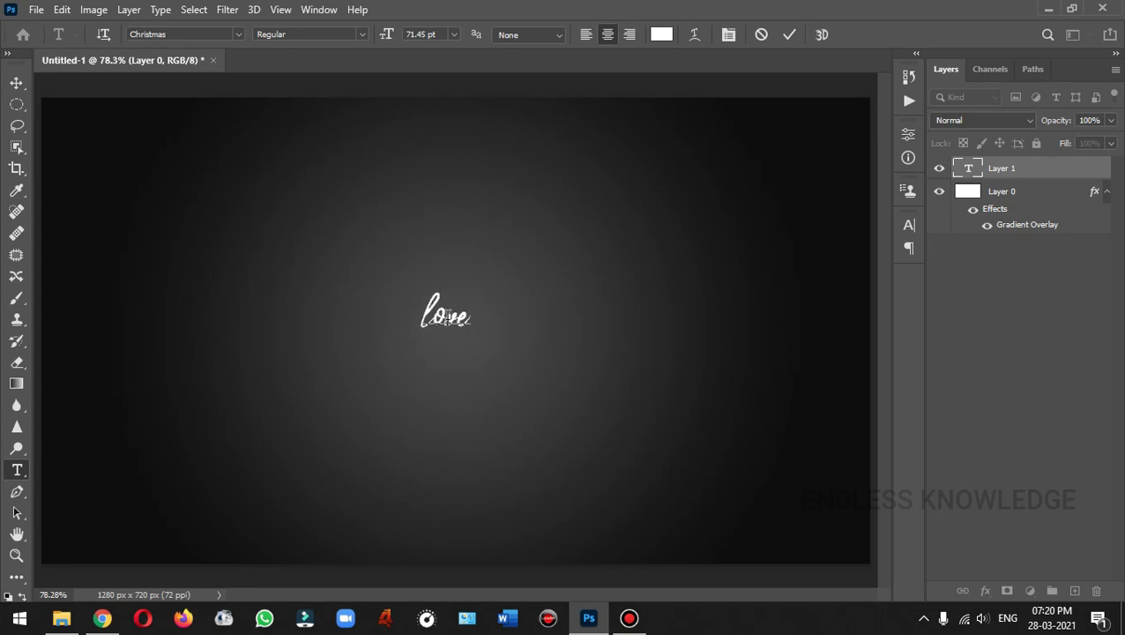
{"action": "key", "text": "ctrl+a"}
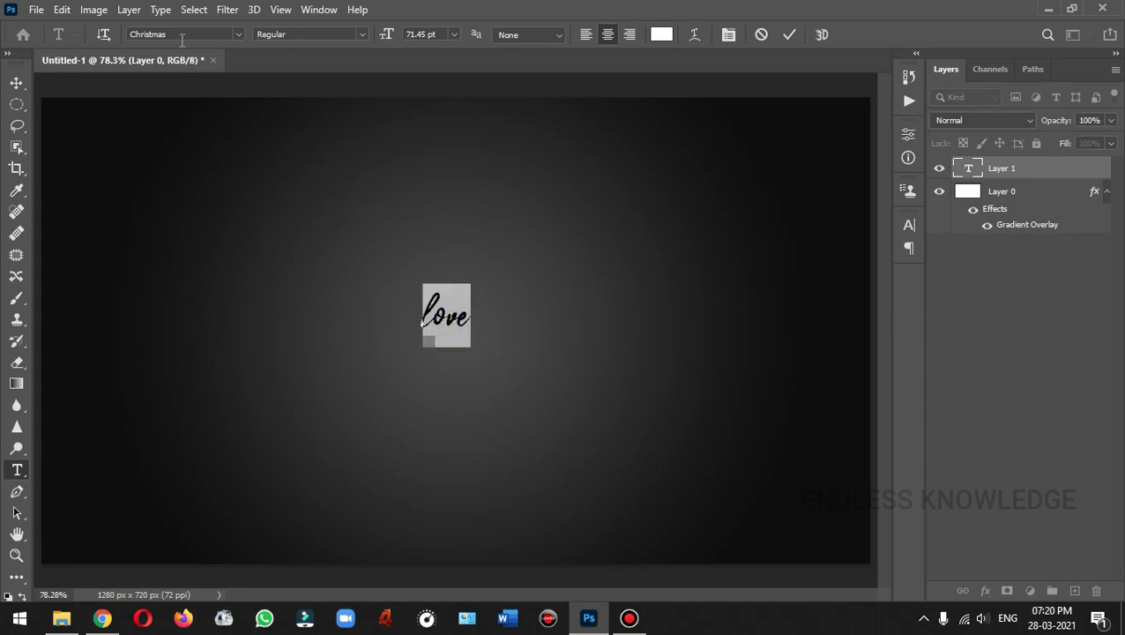
{"action": "left_click", "coordinate": [790, 34]}
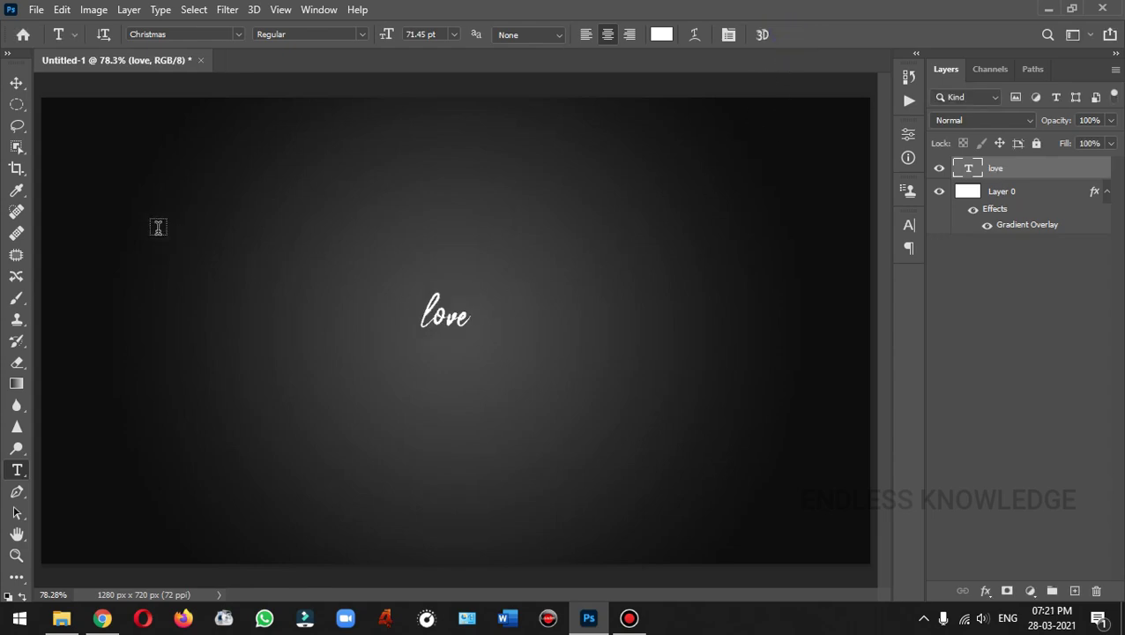
- Scale the "love" text up to about 478 pt with Free Transform and position it around the canvas centre
{"action": "left_click", "coordinate": [18, 84]}
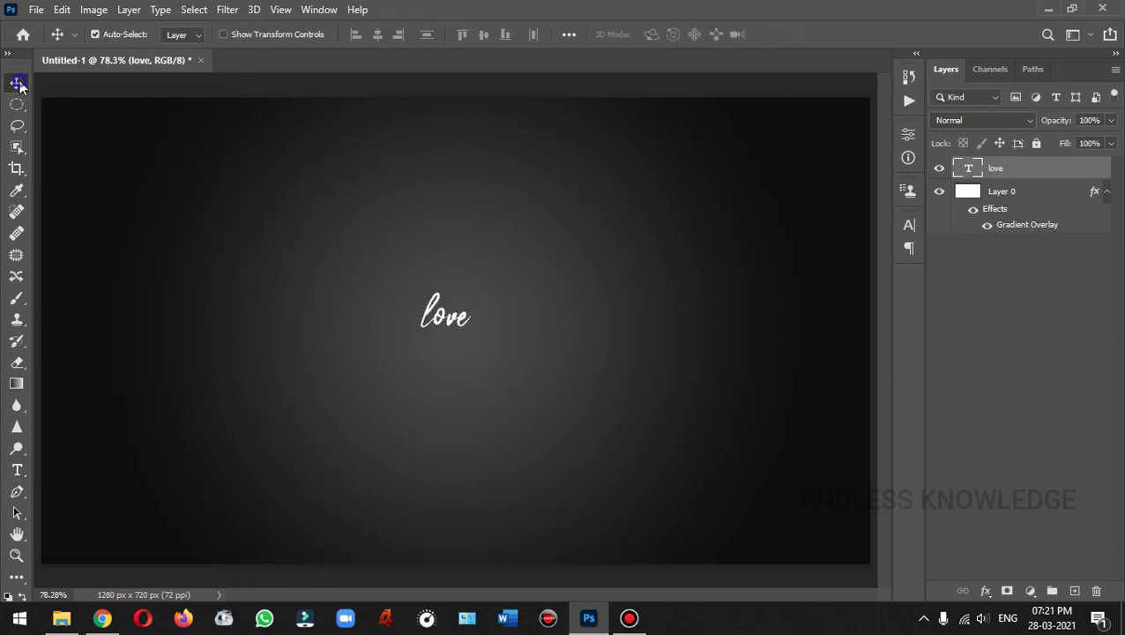
{"action": "key", "text": "ctrl"}
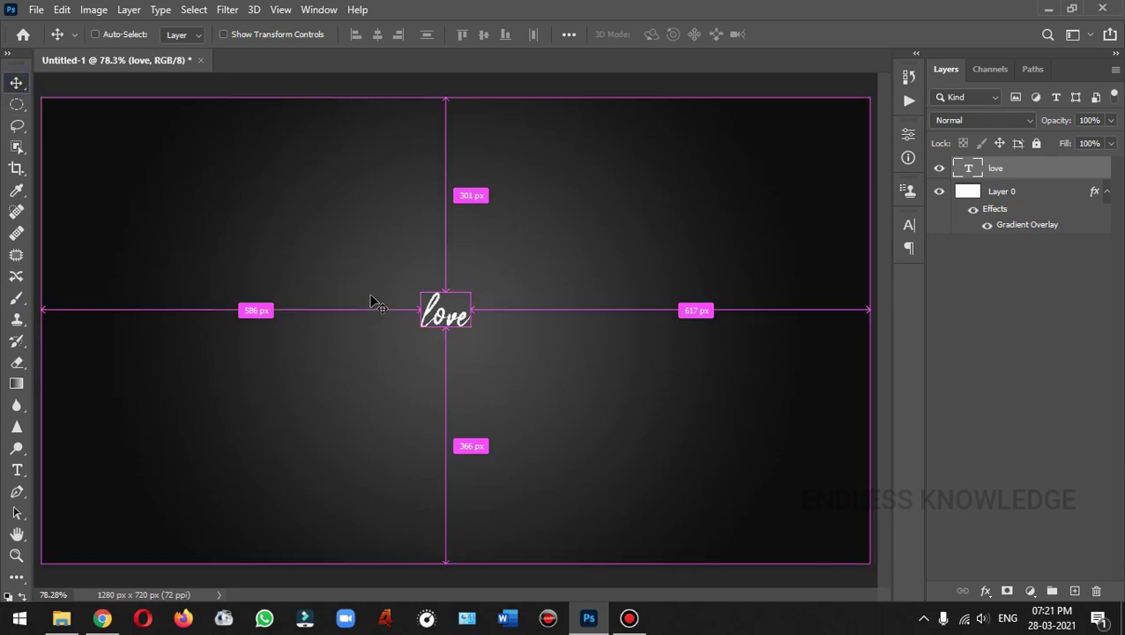
{"action": "key", "text": "ctrl+t"}
{"action": "left_click_drag", "start_coordinate": [450, 322], "coordinate": [518, 460]}
{"action": "left_click_drag", "start_coordinate": [369, 366], "coordinate": [454, 325]}
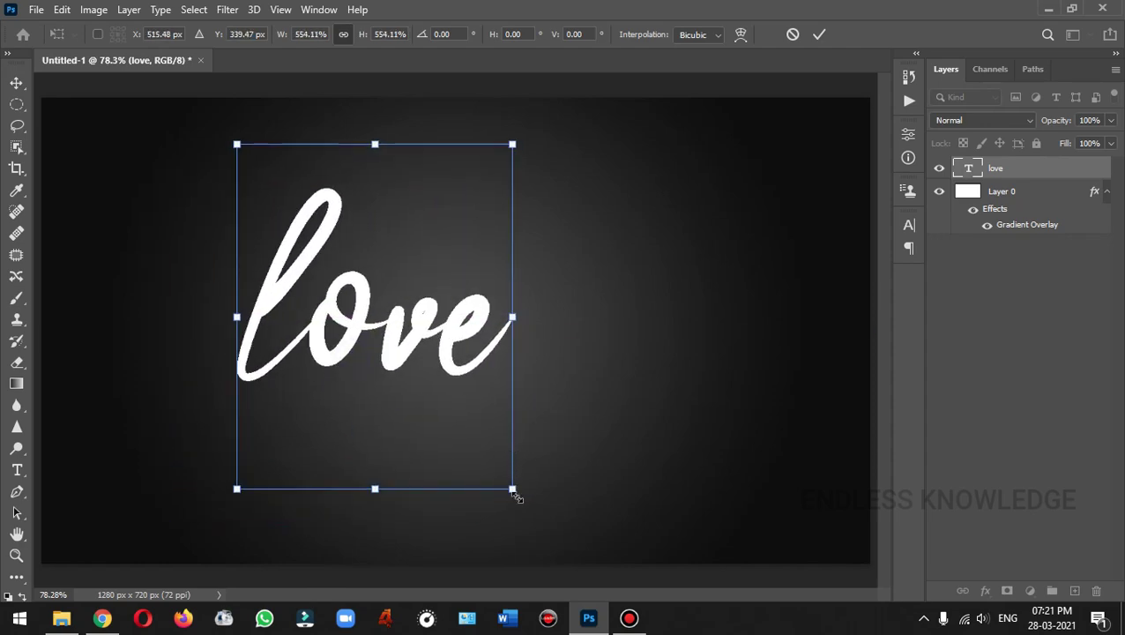
{"action": "left_click_drag", "start_coordinate": [515, 491], "coordinate": [608, 538]}
{"action": "left_click_drag", "start_coordinate": [471, 374], "coordinate": [521, 351]}
{"action": "key", "text": "Return"}
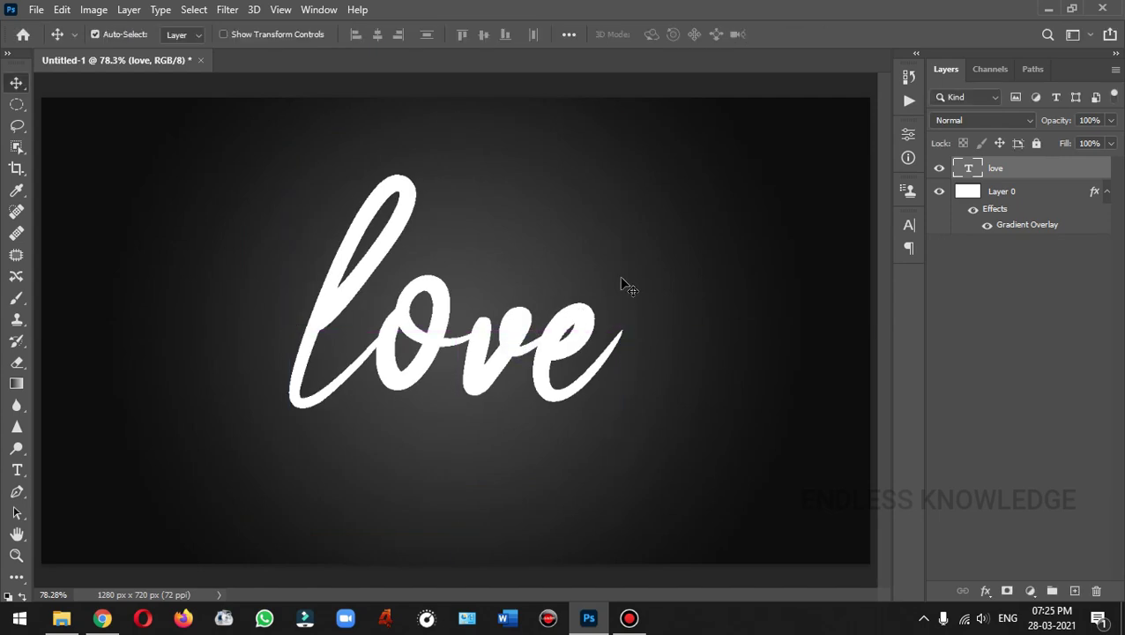
- Add a Drop Shadow to the "love" text layer, coloured black (000000) with the Multiply blend mode
{"action": "double_click", "coordinate": [1097, 173]}
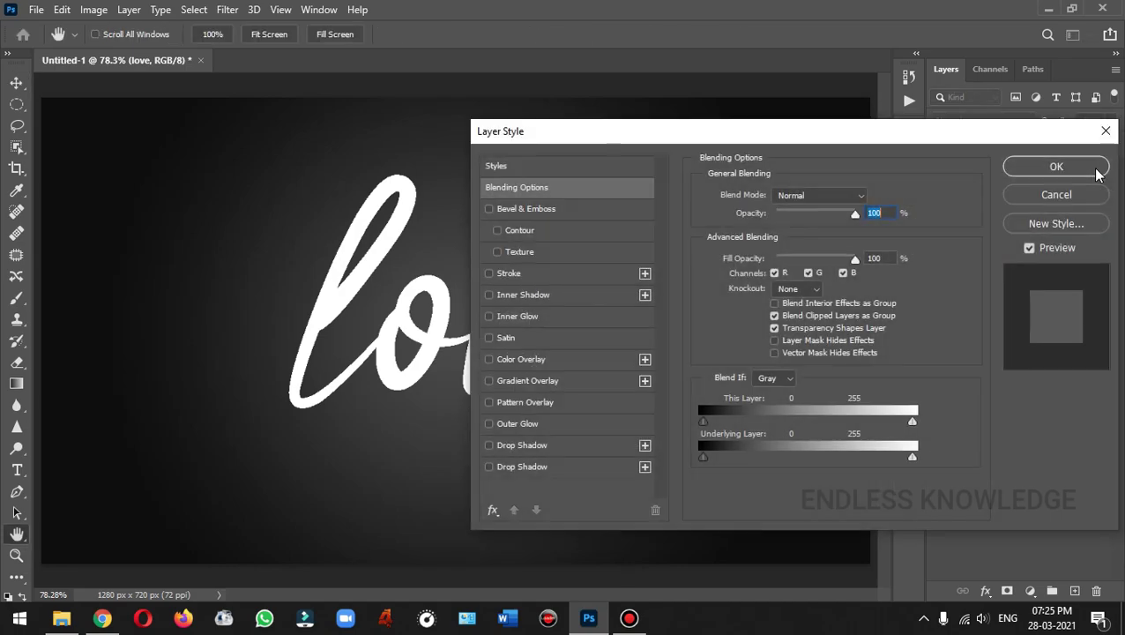
{"action": "left_click_drag", "start_coordinate": [672, 133], "coordinate": [719, 110]}
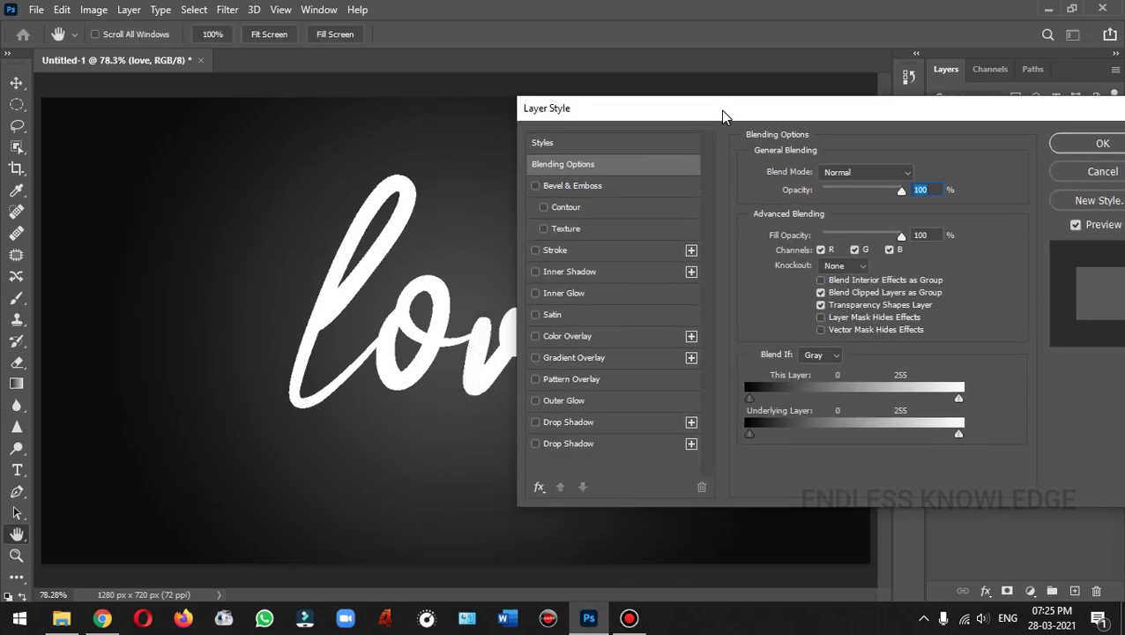
{"action": "left_click", "coordinate": [561, 420]}
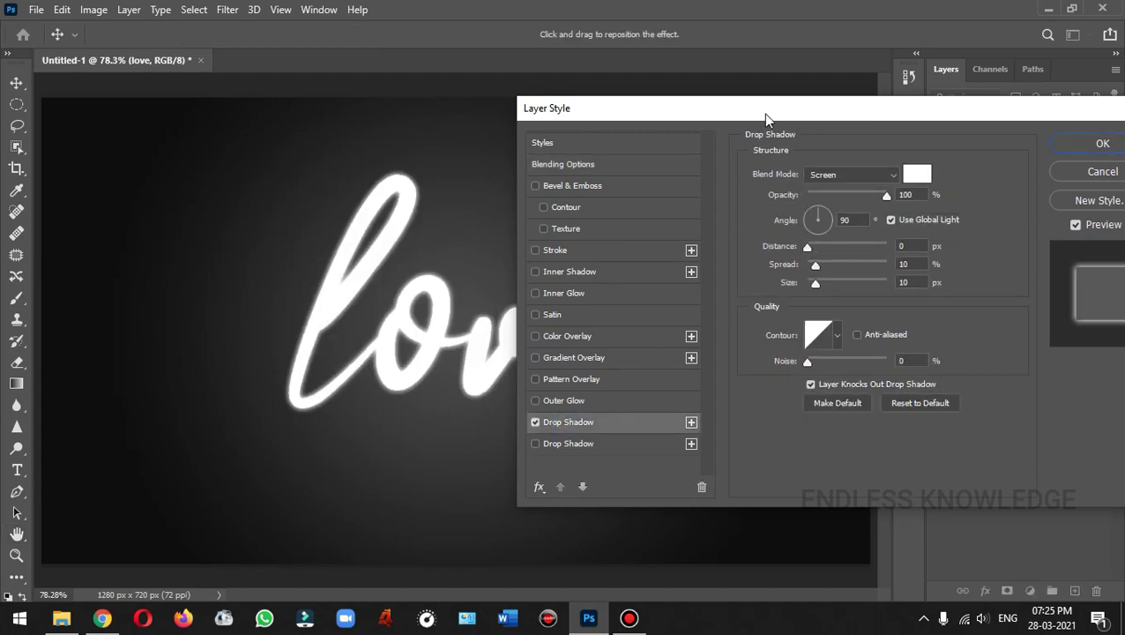
{"action": "mouse_move", "coordinate": [765, 116]}
{"action": "left_mouse_down"}
{"action": "mouse_move", "coordinate": [763, 133]}
{"action": "mouse_move", "coordinate": [754, 130]}
{"action": "left_mouse_up"}
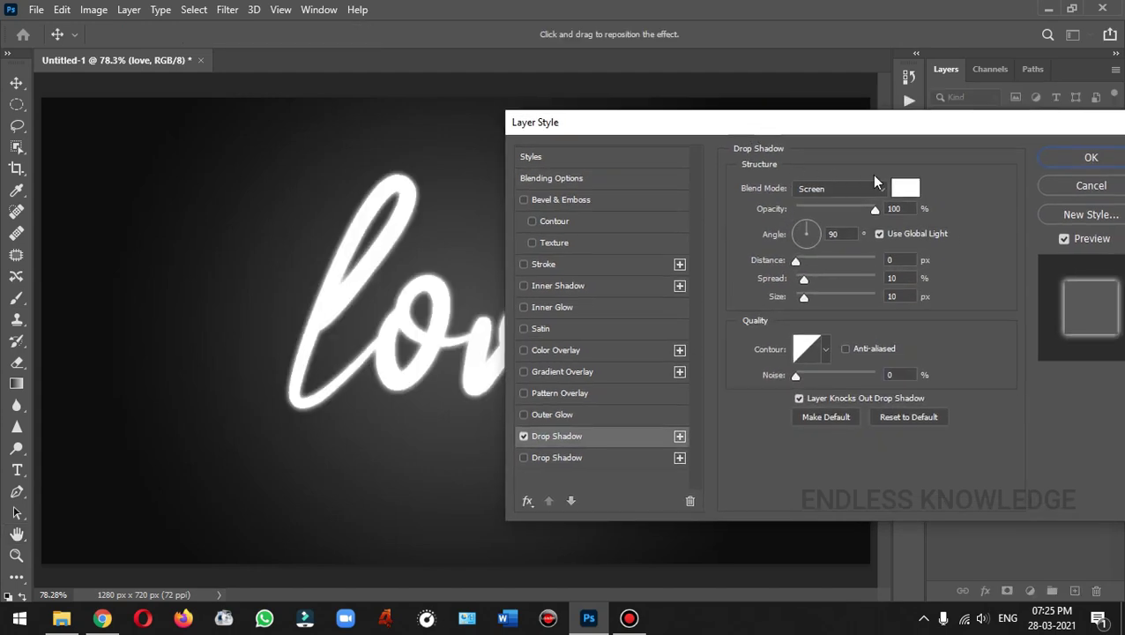
{"action": "left_click", "coordinate": [904, 187]}
{"action": "left_click_drag", "start_coordinate": [786, 270], "coordinate": [838, 390]}
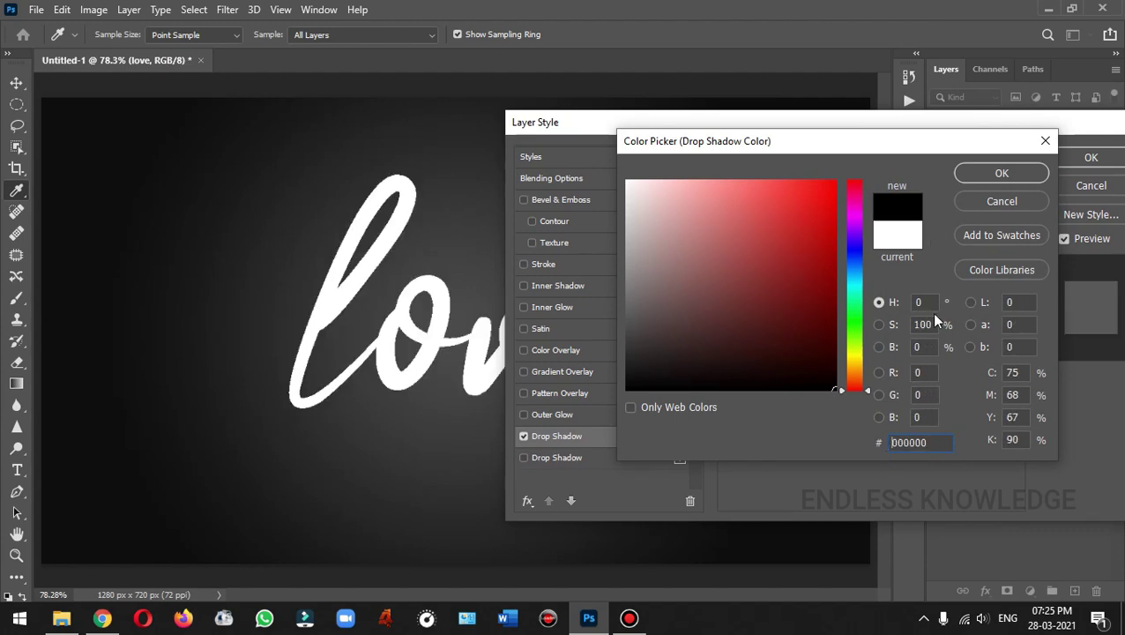
{"action": "left_click", "coordinate": [1001, 174]}
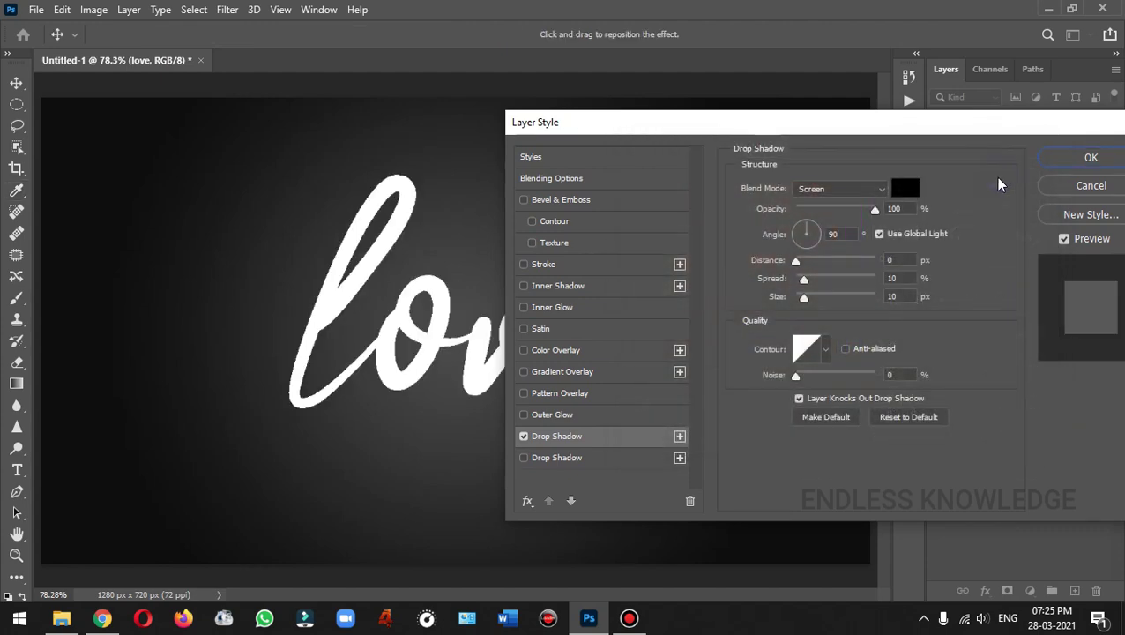
{"action": "left_click", "coordinate": [831, 188]}
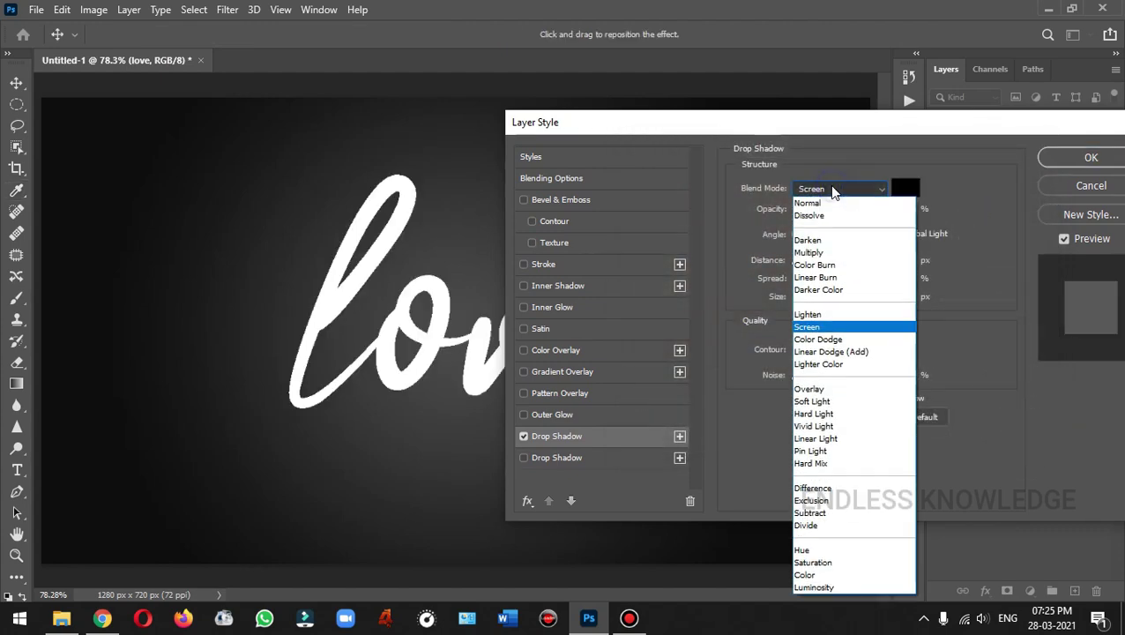
{"action": "left_click", "coordinate": [823, 253]}
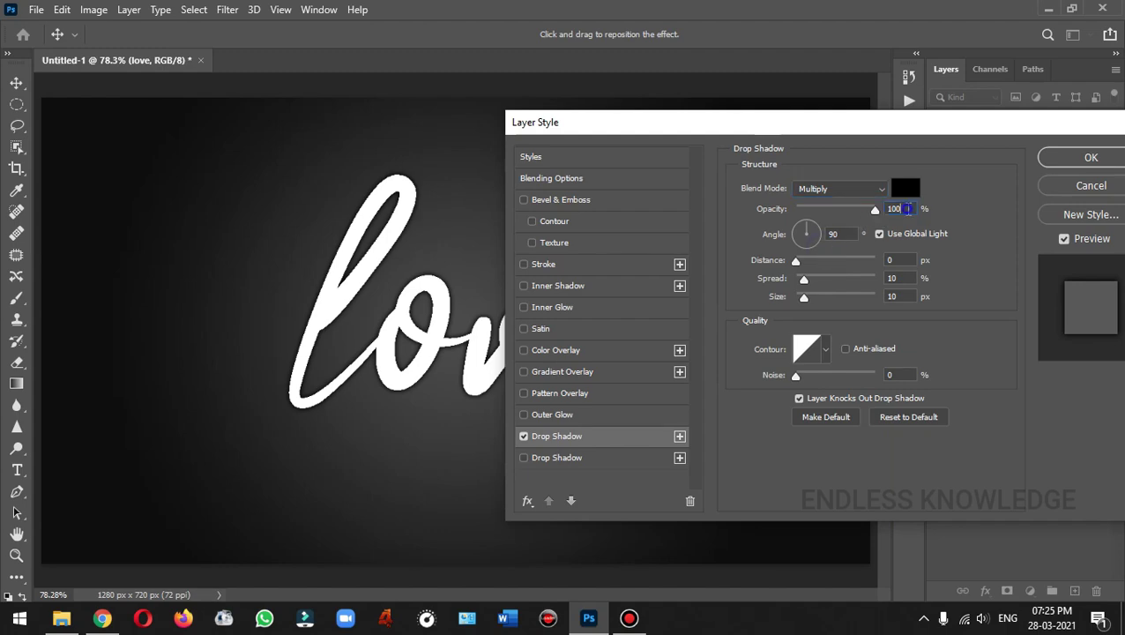
- Set the drop shadow's opacity to 80%, distance to 10 px and spread to 5%, and apply the layer style
{"action": "left_click_drag", "start_coordinate": [907, 209], "coordinate": [881, 215]}
{"action": "type", "text": "80"}
{"action": "left_click", "coordinate": [894, 261]}
{"action": "type", "text": "10"}
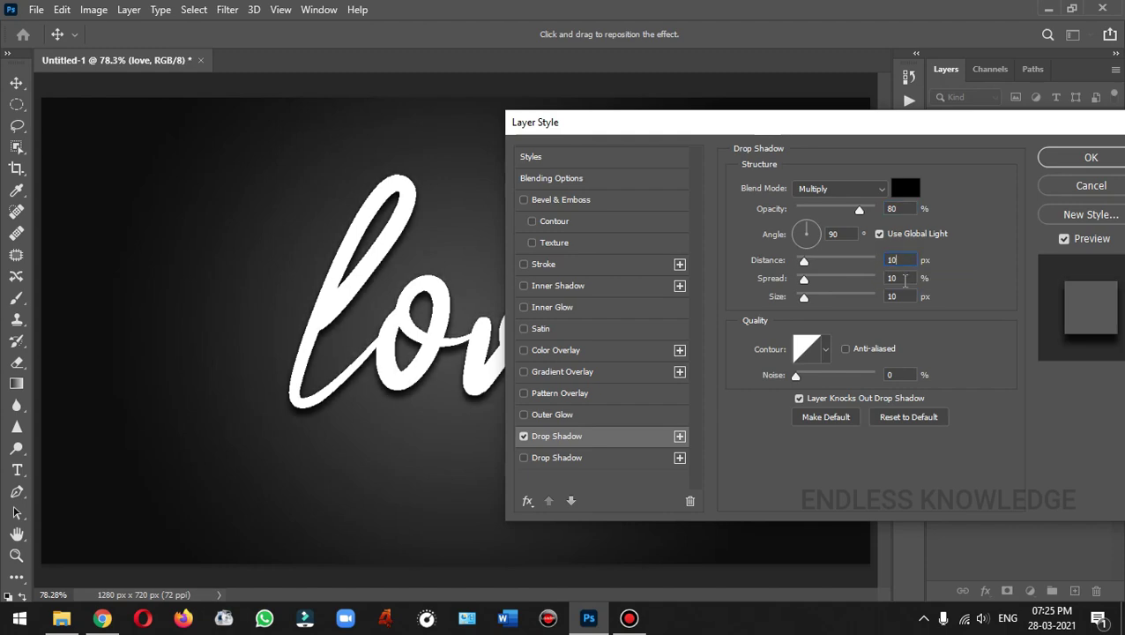
{"action": "left_click", "coordinate": [905, 279]}
{"action": "type", "text": "5"}
{"action": "left_click", "coordinate": [902, 296]}
{"action": "left_click", "coordinate": [1062, 158]}
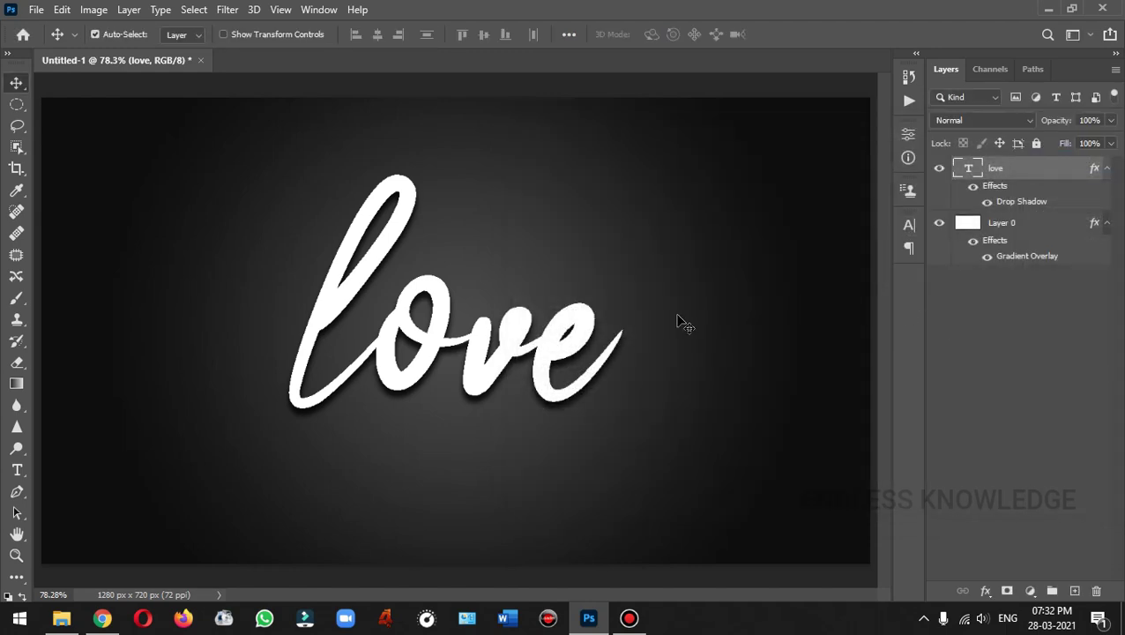
{"action": "double_click", "coordinate": [970, 169]}
{"action": "left_click", "coordinate": [658, 34]}
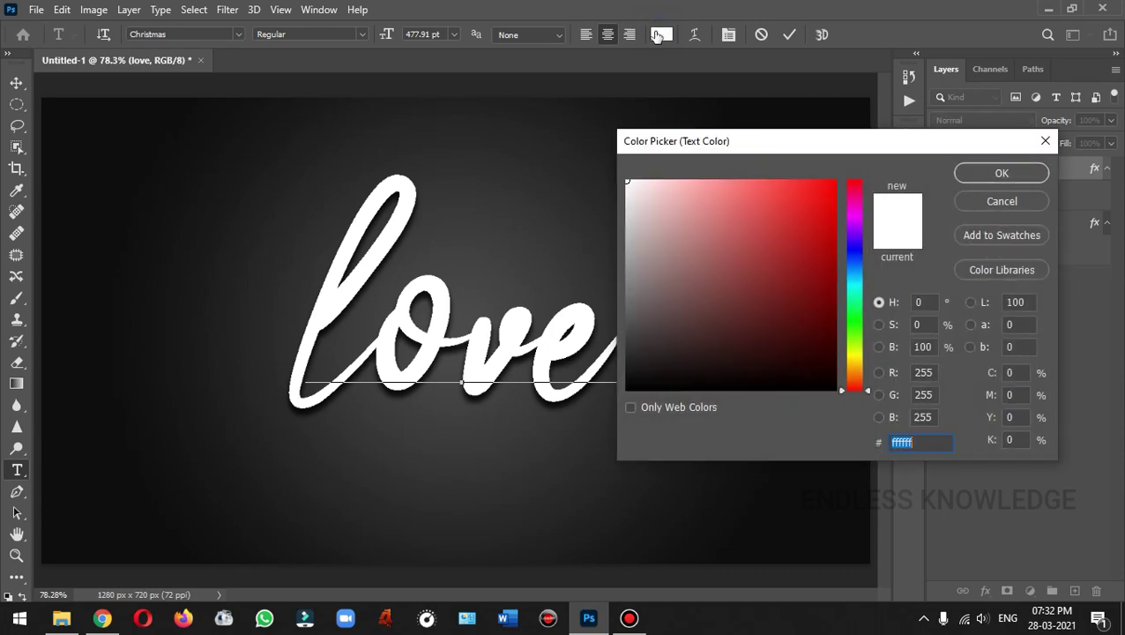
{"action": "left_click", "coordinate": [1008, 202]}
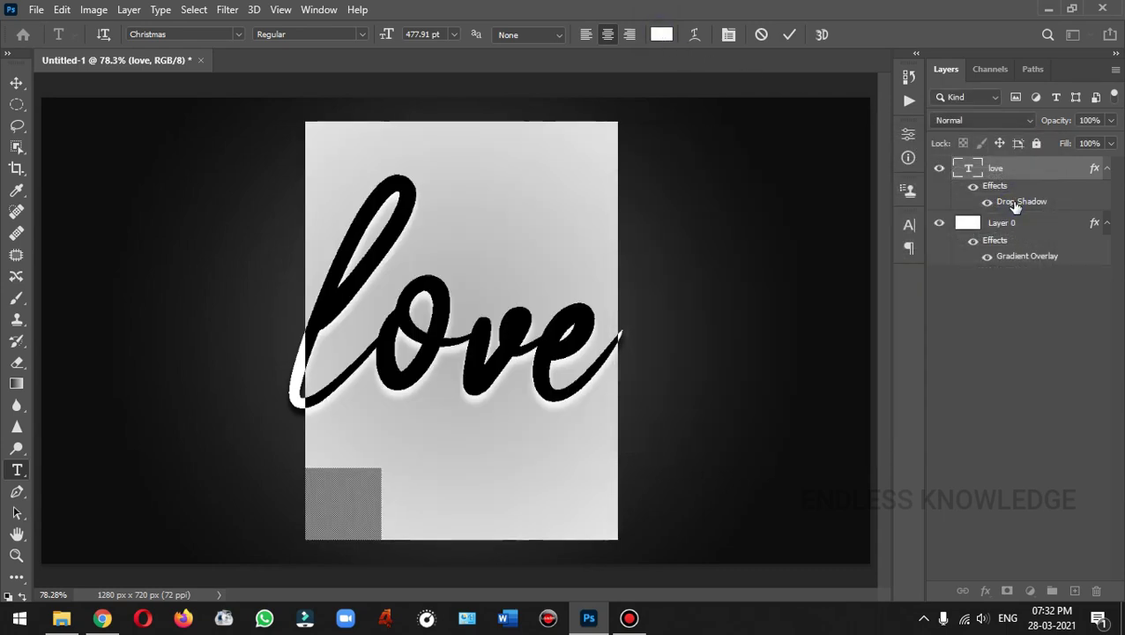
- Add a Color Overlay to the "love" text layer in orange (ff9c00) with the Normal blend mode at 100% opacity
{"action": "double_click", "coordinate": [1092, 170]}
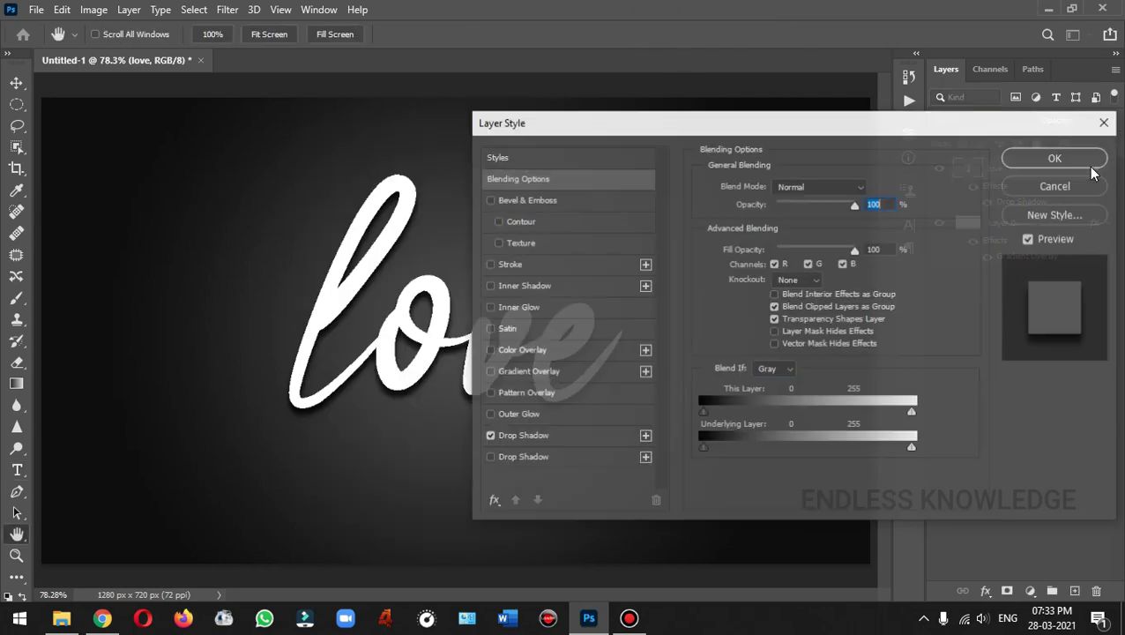
{"action": "left_click_drag", "start_coordinate": [595, 133], "coordinate": [728, 125]}
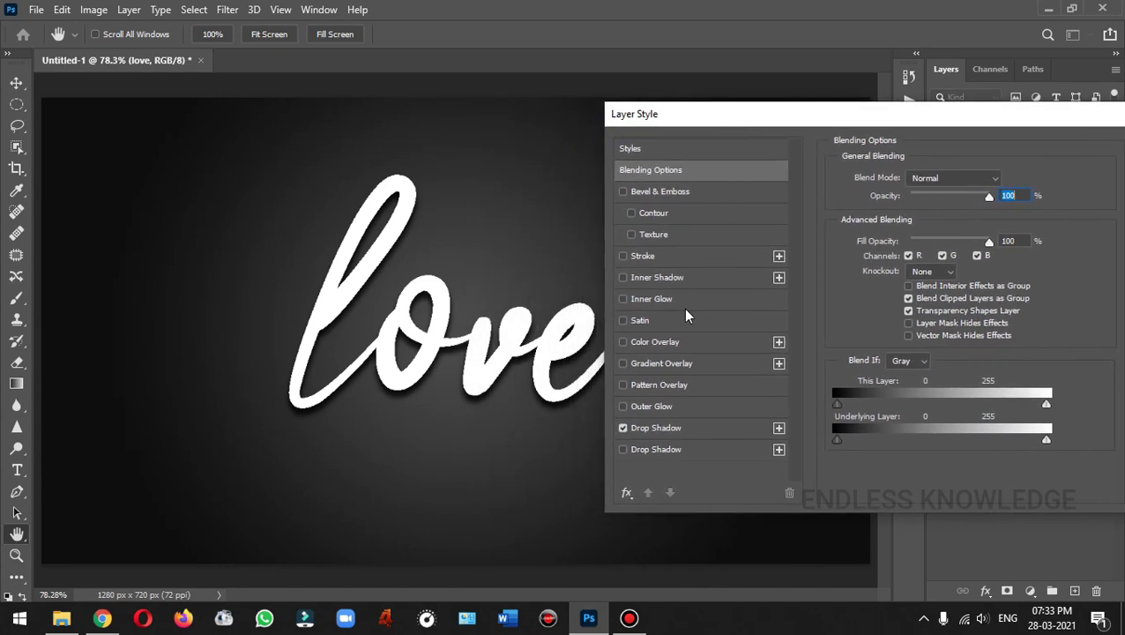
{"action": "left_click", "coordinate": [676, 347]}
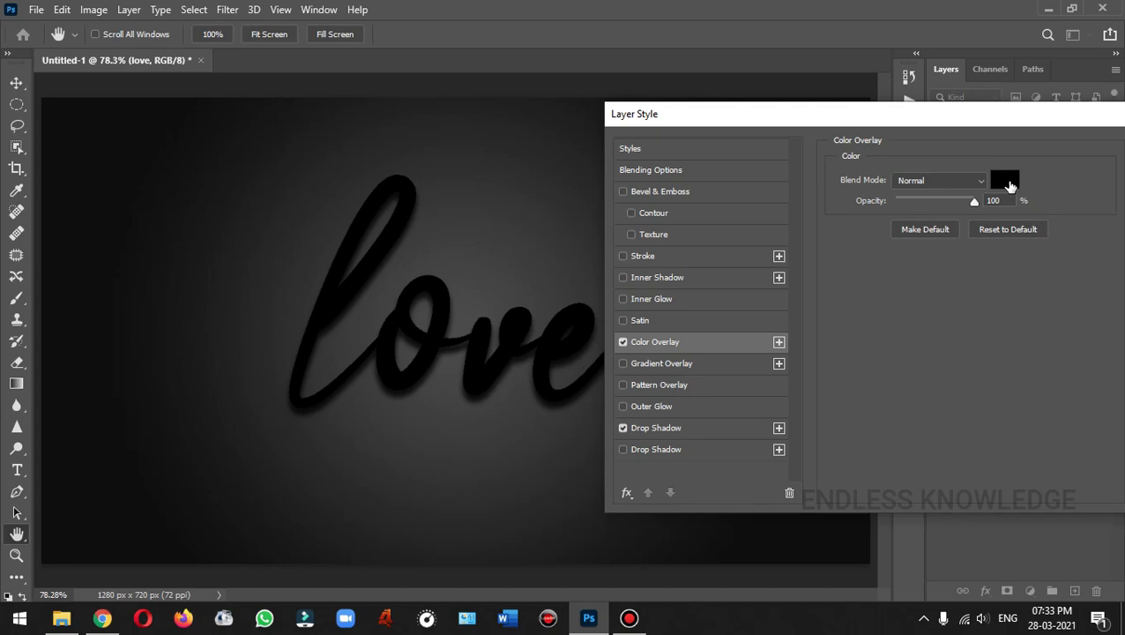
{"action": "left_click", "coordinate": [1012, 183]}
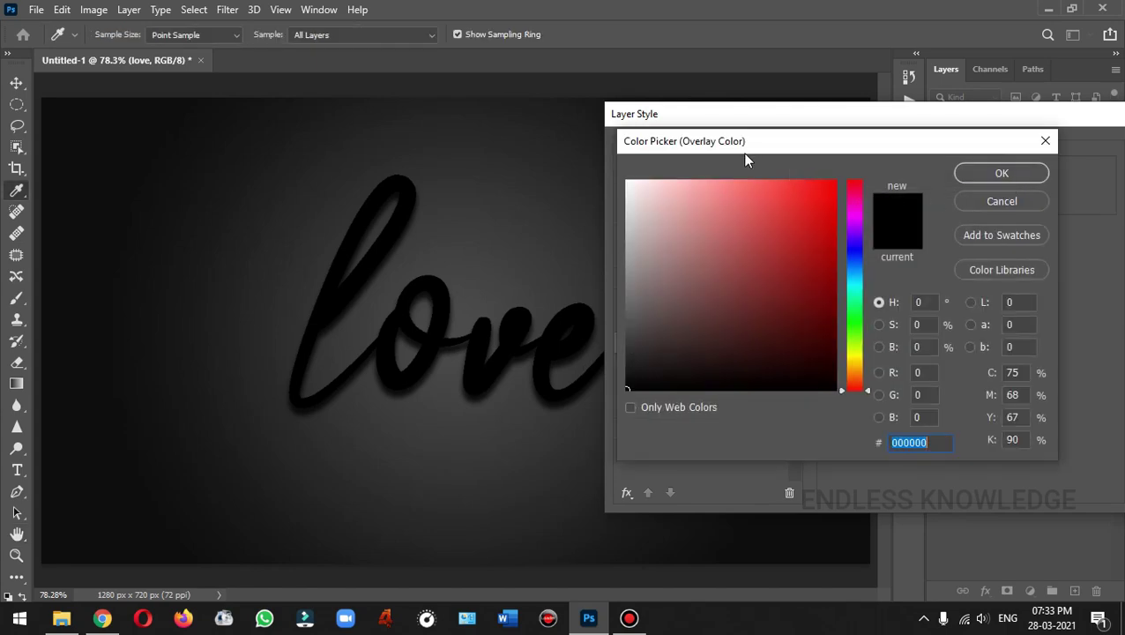
{"action": "left_click_drag", "start_coordinate": [752, 234], "coordinate": [980, 163]}
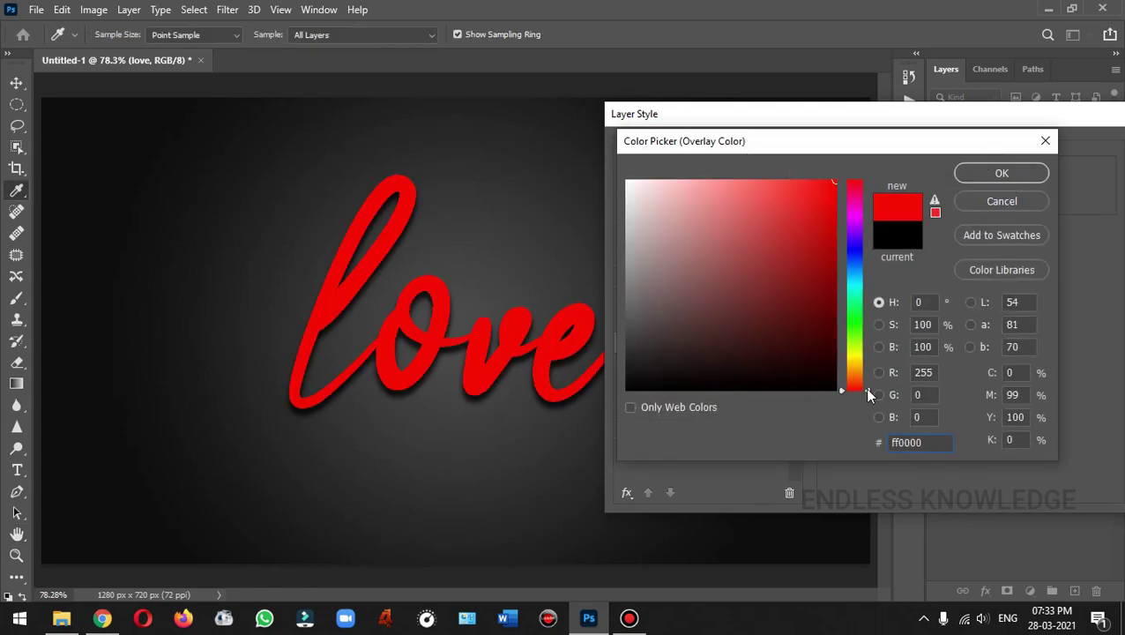
{"action": "left_click_drag", "start_coordinate": [868, 394], "coordinate": [868, 368]}
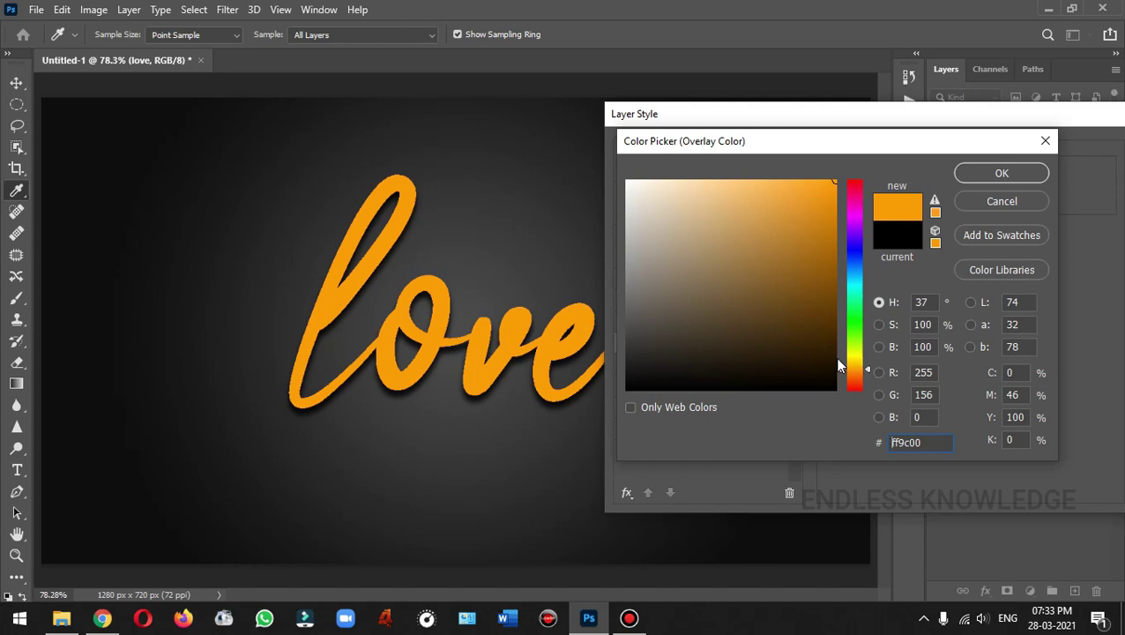
{"action": "double_click", "coordinate": [931, 442]}
{"action": "left_click", "coordinate": [1001, 173]}
- Add a Bevel & Emboss effect to the "love" text using the Inner Bevel style and Smooth technique
{"action": "left_click_drag", "start_coordinate": [1014, 121], "coordinate": [786, 146]}
{"action": "left_click", "coordinate": [565, 228]}
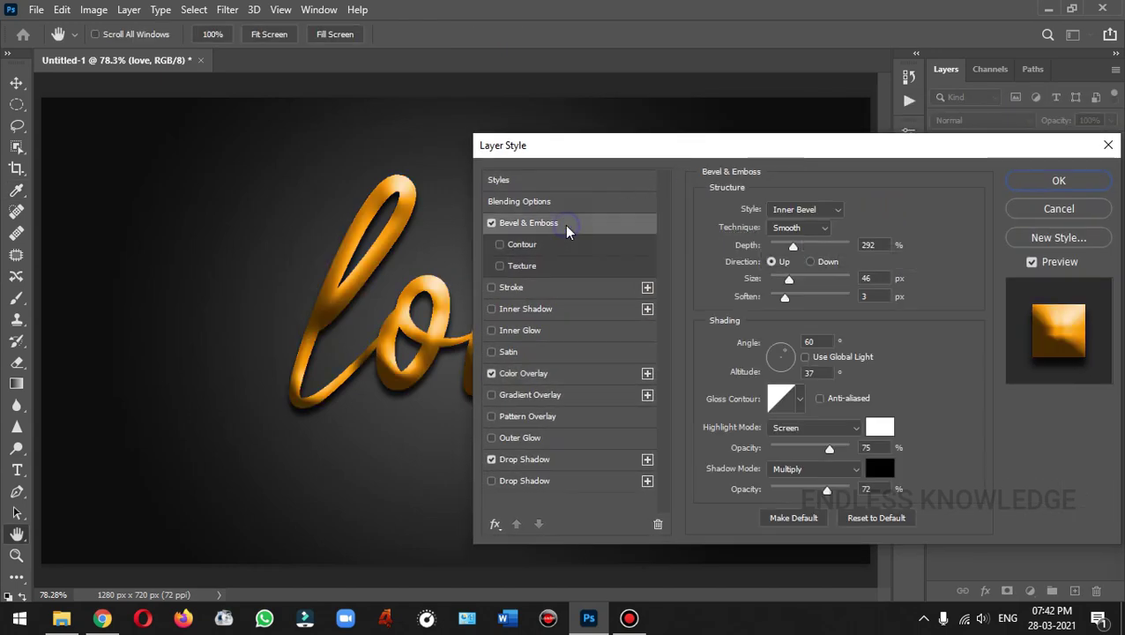
{"action": "mouse_move", "coordinate": [793, 146]}
{"action": "left_mouse_down"}
{"action": "mouse_move", "coordinate": [964, 154]}
{"action": "mouse_move", "coordinate": [950, 155]}
{"action": "left_mouse_up"}
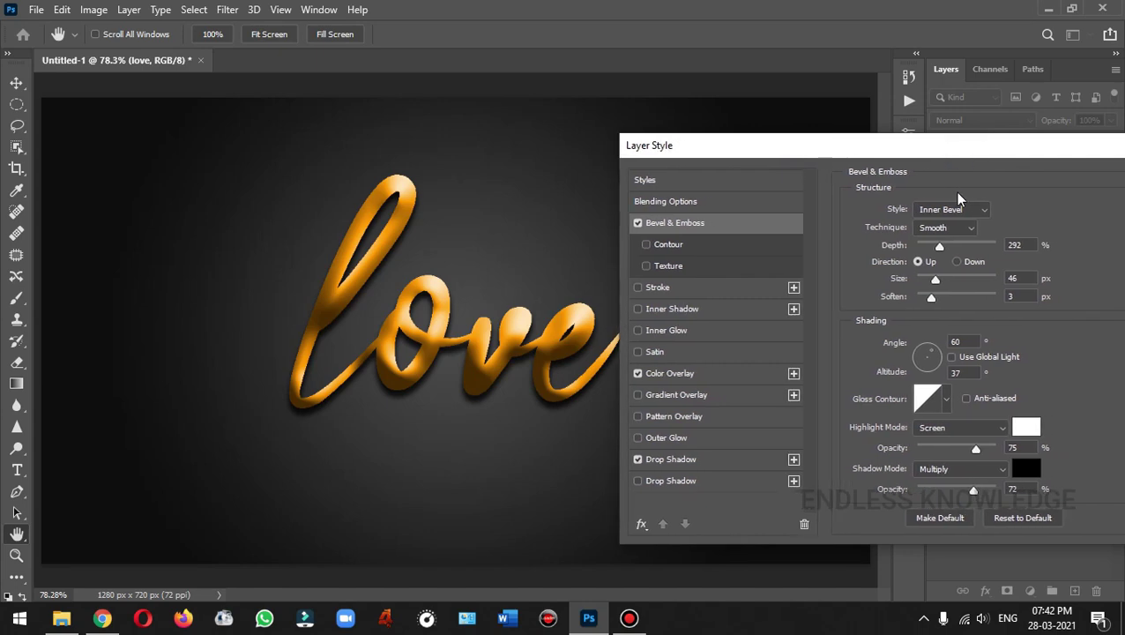
{"action": "left_click", "coordinate": [952, 209]}
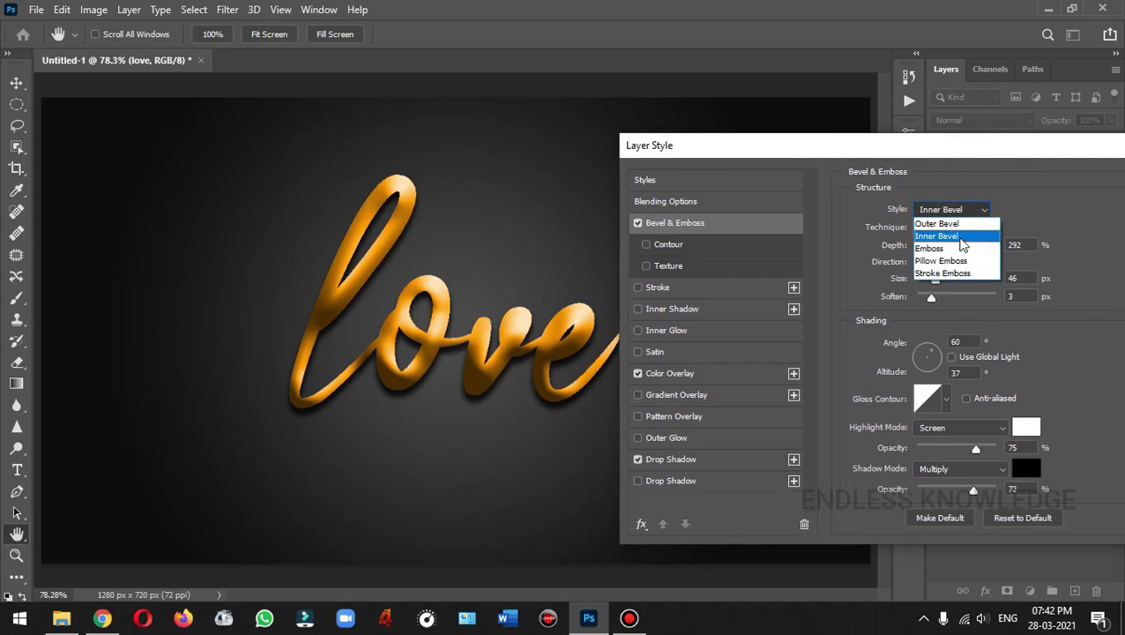
{"action": "left_click", "coordinate": [960, 238]}
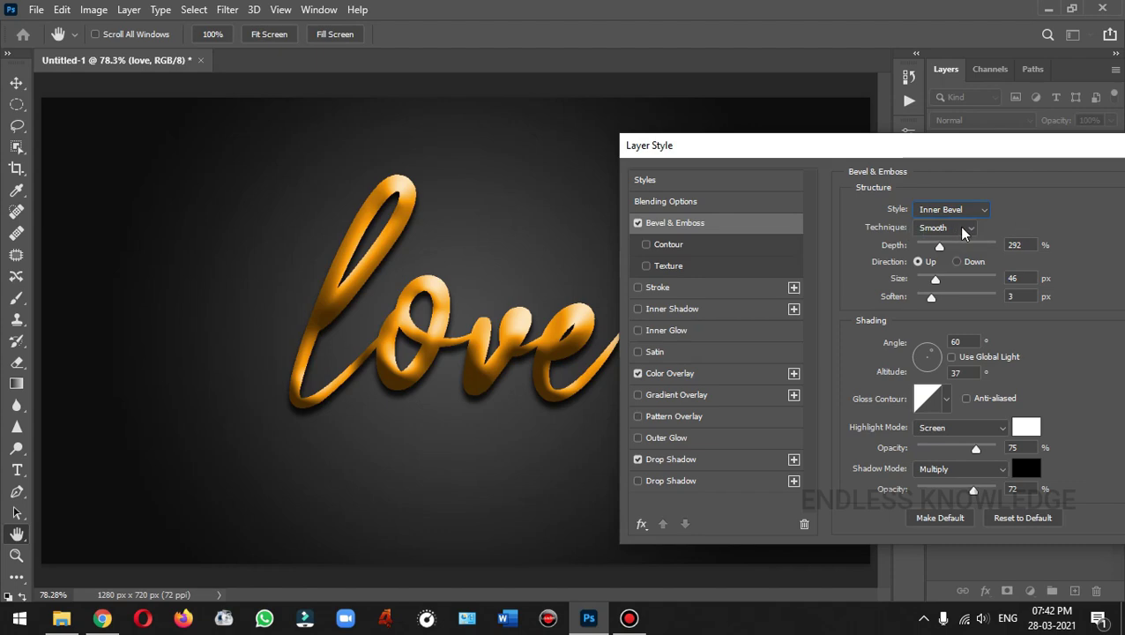
{"action": "left_click", "coordinate": [971, 228]}
{"action": "left_click", "coordinate": [950, 239]}
- Try the Chisel Hard technique for the bevel and return it to Smooth
{"action": "left_click", "coordinate": [969, 227]}
{"action": "left_click", "coordinate": [944, 254]}
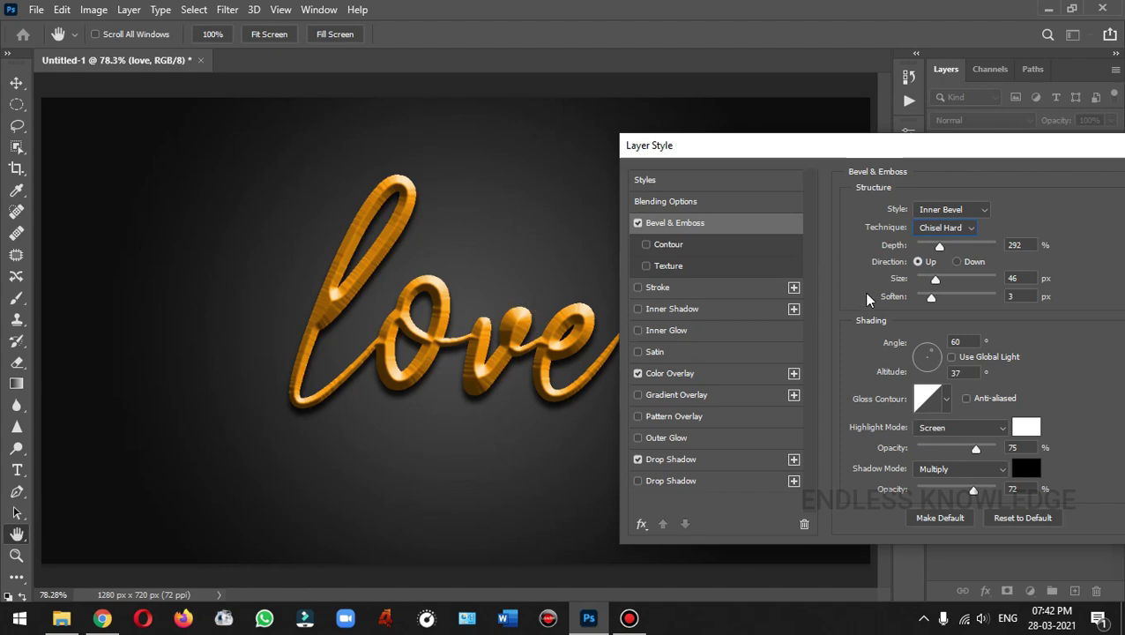
{"action": "left_click", "coordinate": [924, 228]}
{"action": "left_click", "coordinate": [923, 242]}
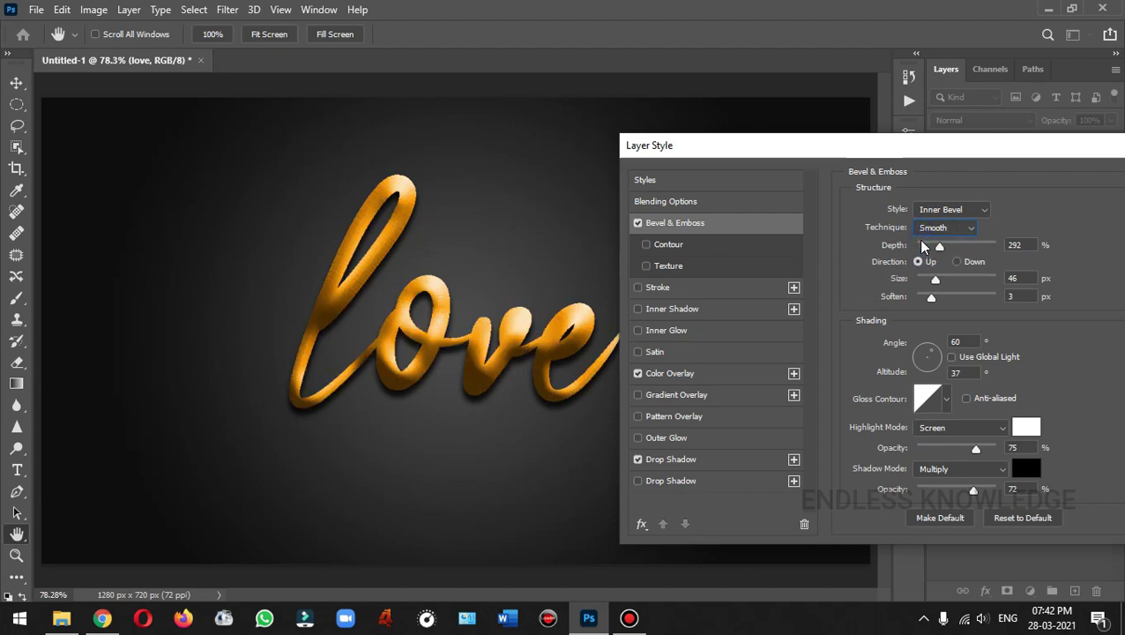
- Set the bevel's depth to 438%, size to 13 px and soften to 2 px
{"action": "left_click_drag", "start_coordinate": [945, 251], "coordinate": [951, 248]}
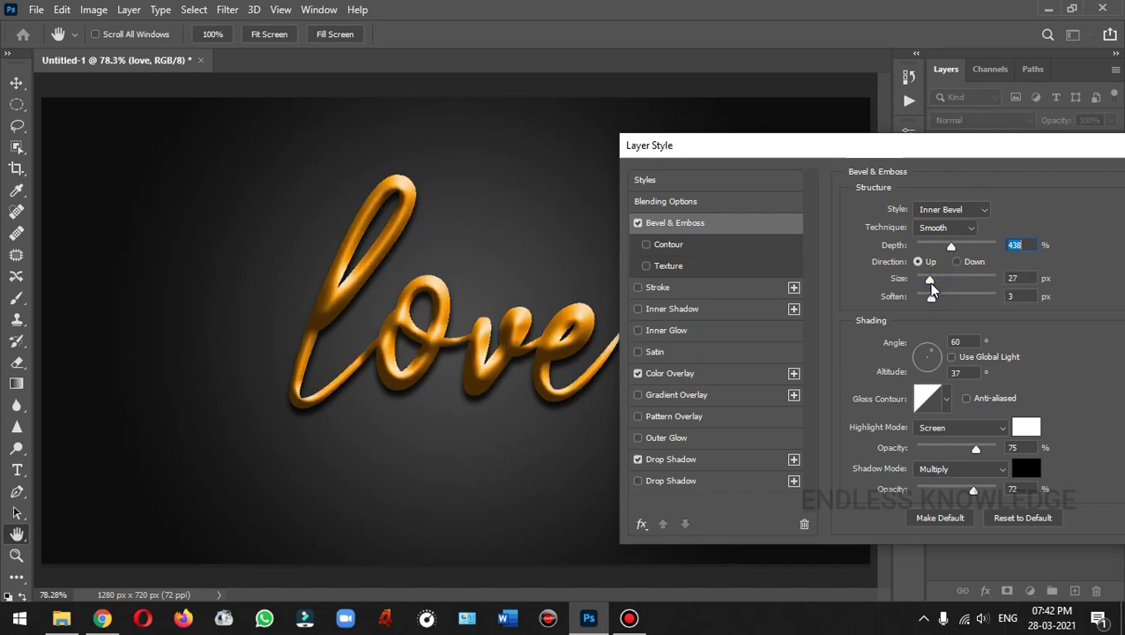
{"action": "left_click_drag", "start_coordinate": [931, 284], "coordinate": [925, 283]}
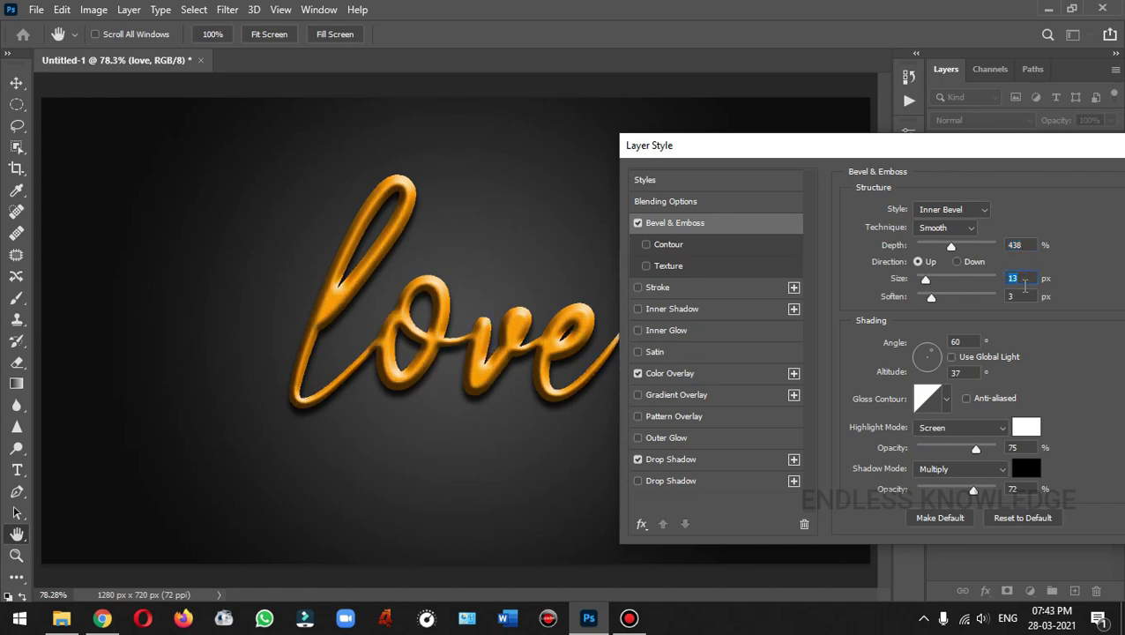
{"action": "left_click", "coordinate": [1022, 297]}
{"action": "left_click", "coordinate": [930, 299]}
{"action": "left_click_drag", "start_coordinate": [928, 300], "coordinate": [927, 299]}
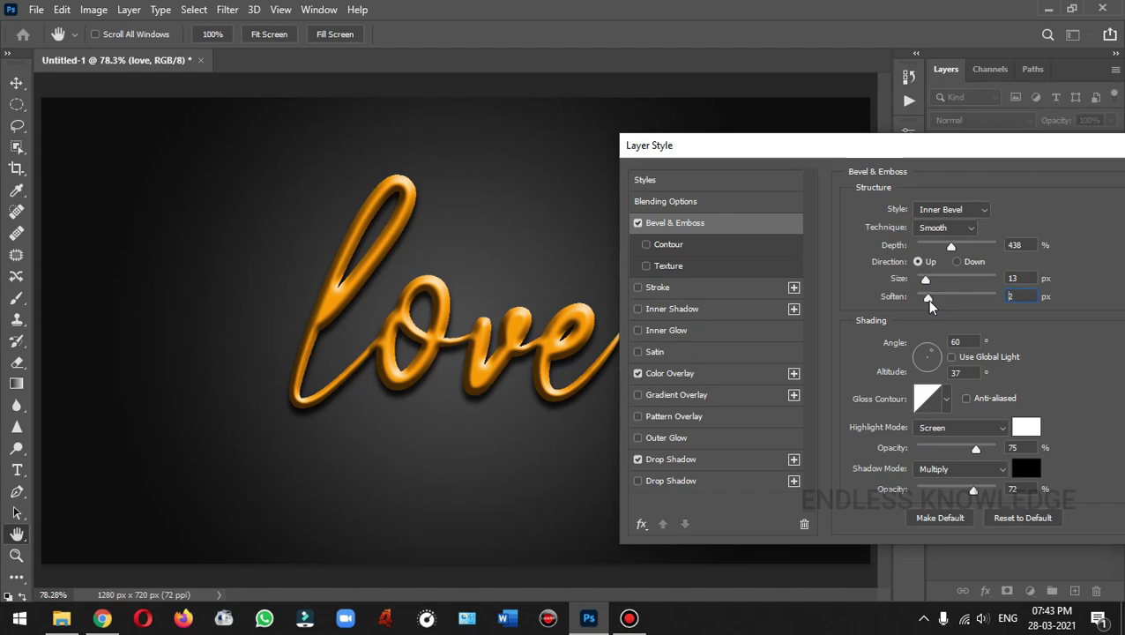
{"action": "left_click", "coordinate": [926, 299]}
- Set the bevel's shading angle to 65° and altitude to 42°
{"action": "left_click", "coordinate": [967, 337]}
{"action": "type", "text": "65"}
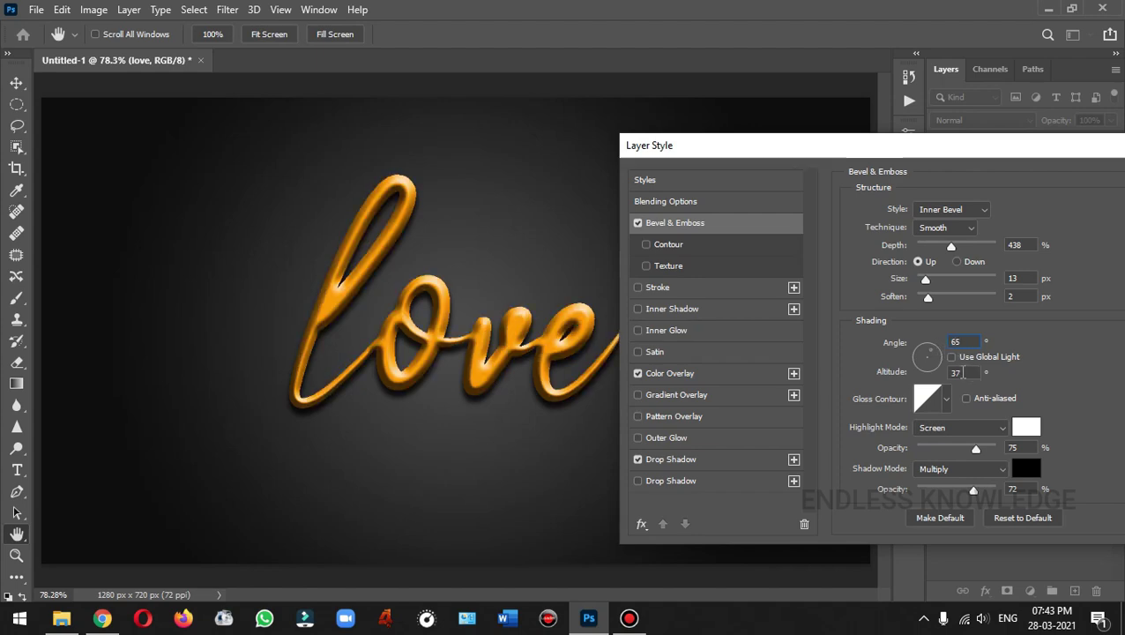
{"action": "left_click", "coordinate": [965, 372]}
{"action": "type", "text": "42"}
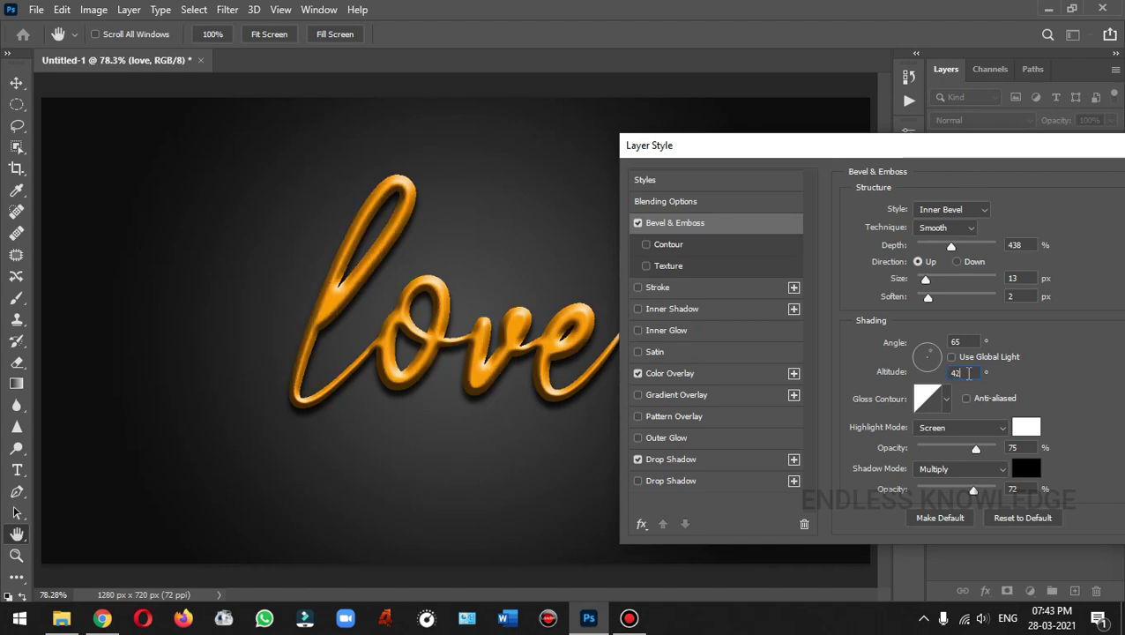
- Try Use Global Light for the bevel shading and switch it off again
{"action": "double_click", "coordinate": [953, 368]}
{"action": "left_click", "coordinate": [952, 358]}
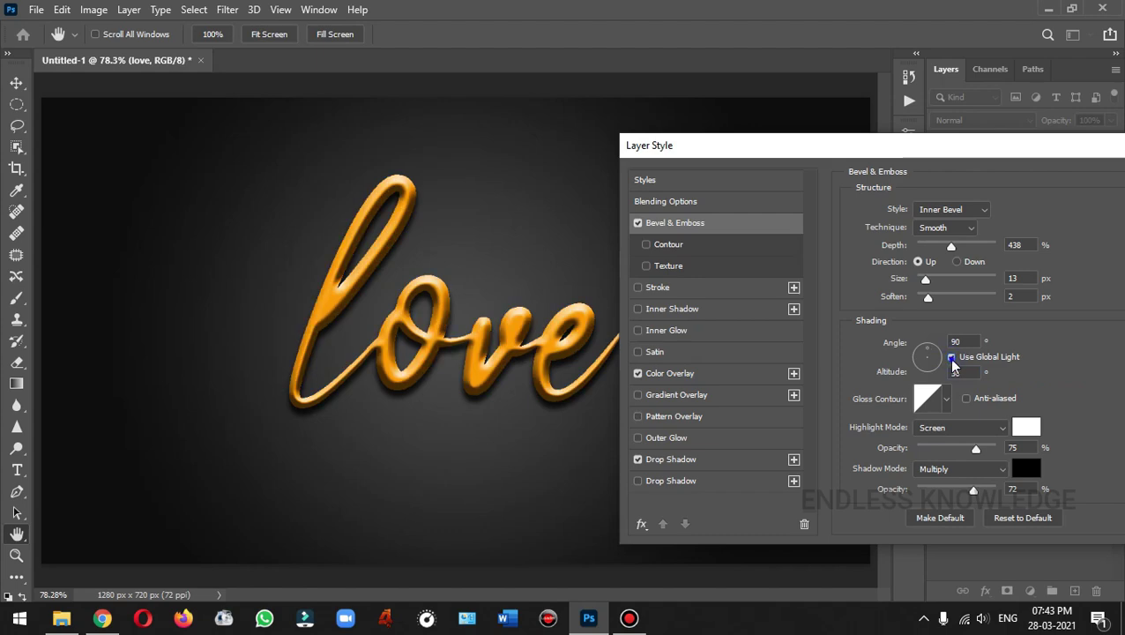
{"action": "left_click", "coordinate": [952, 359]}
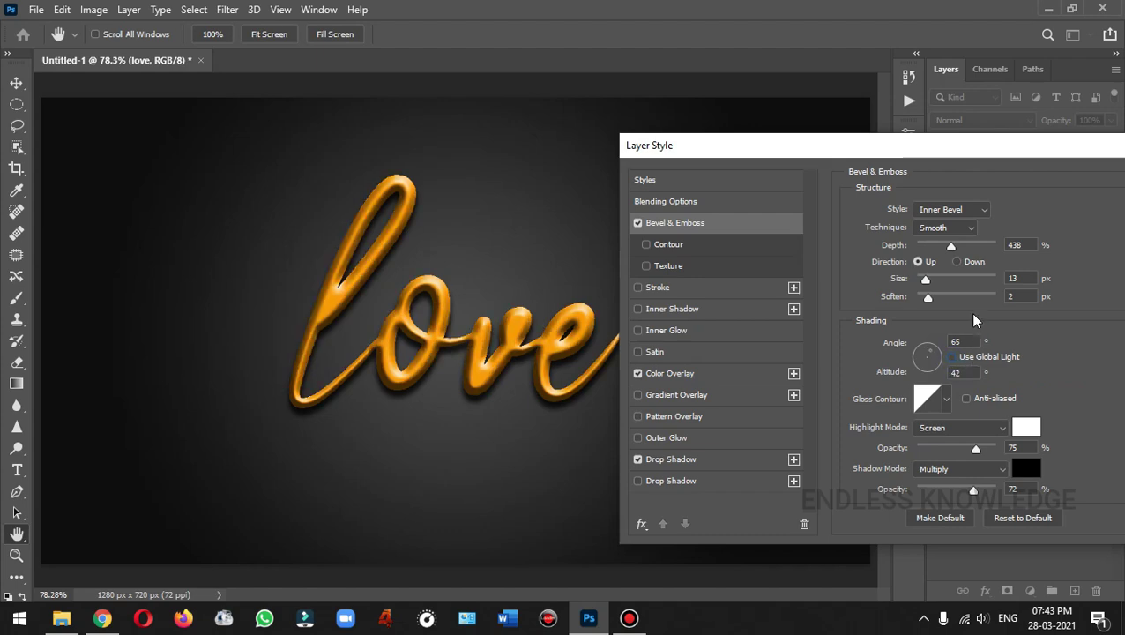
- Compare the Ring and Ring - Double gloss contours for the bevel and choose Ring - Double without anti-aliasing
{"action": "left_click_drag", "start_coordinate": [974, 145], "coordinate": [951, 80]}
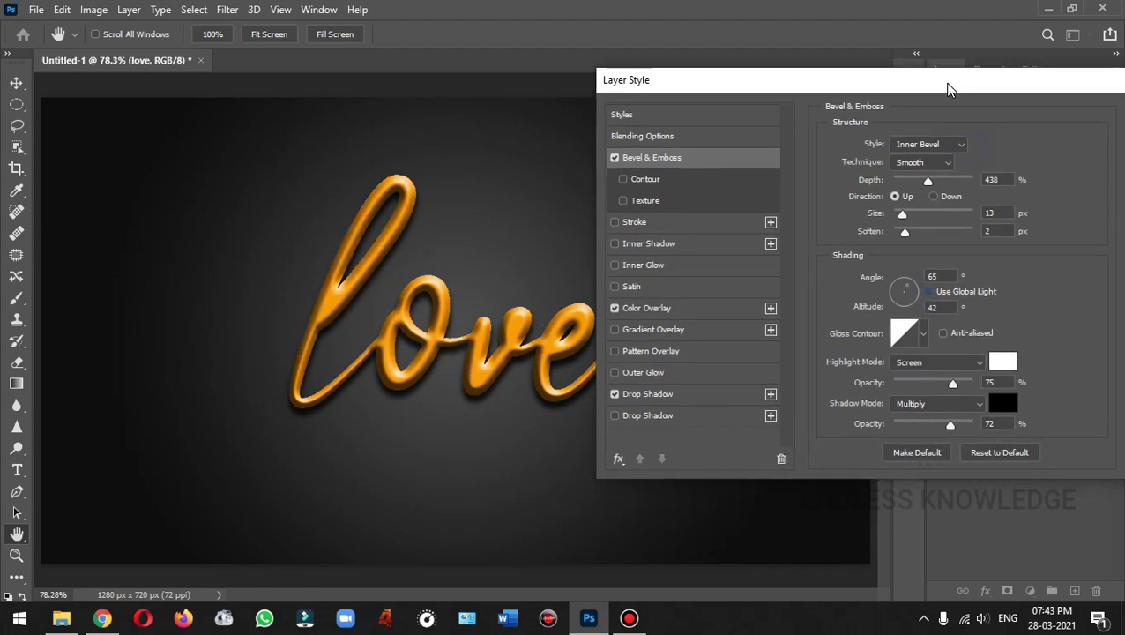
{"action": "left_click", "coordinate": [923, 334]}
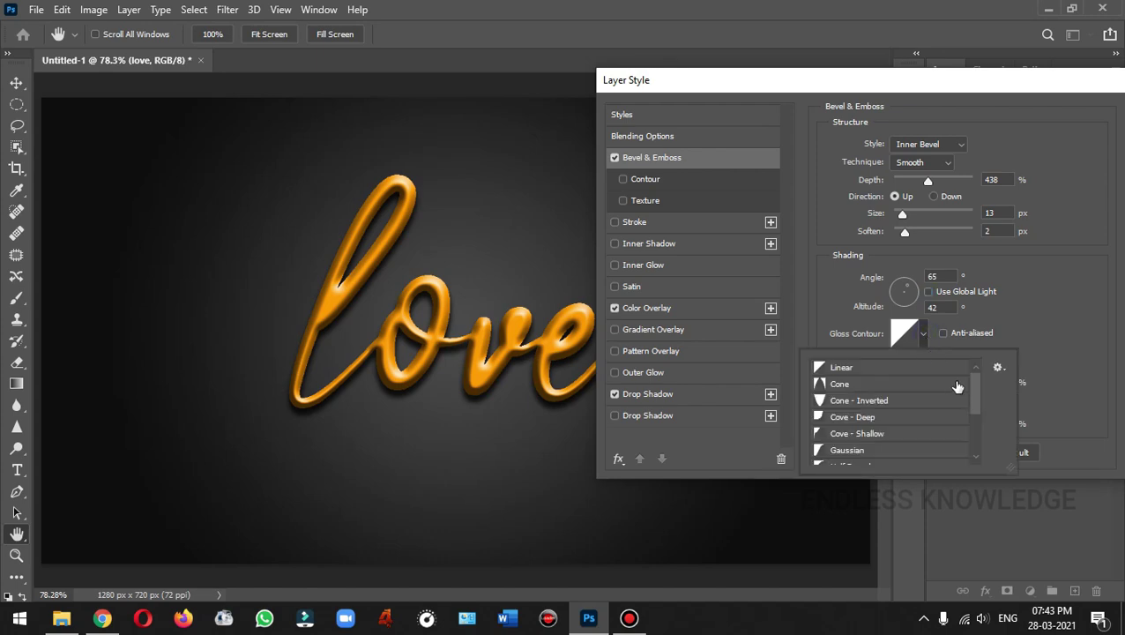
{"action": "left_click", "coordinate": [852, 368]}
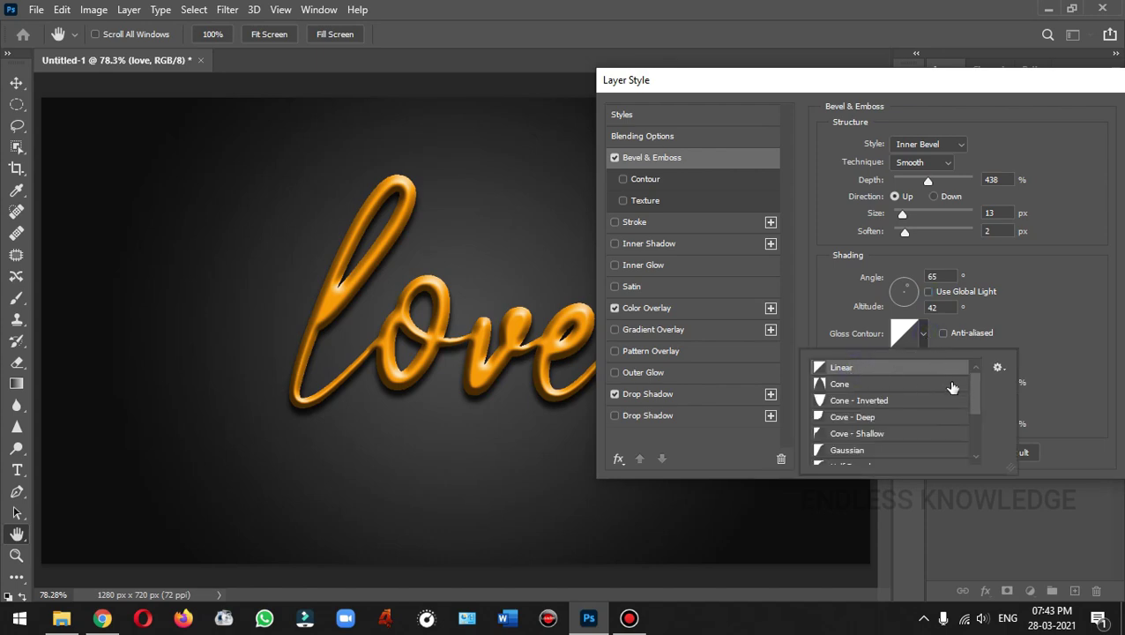
{"action": "scroll", "coordinate": [952, 388], "scroll_direction": "down", "scroll_amount": 3}
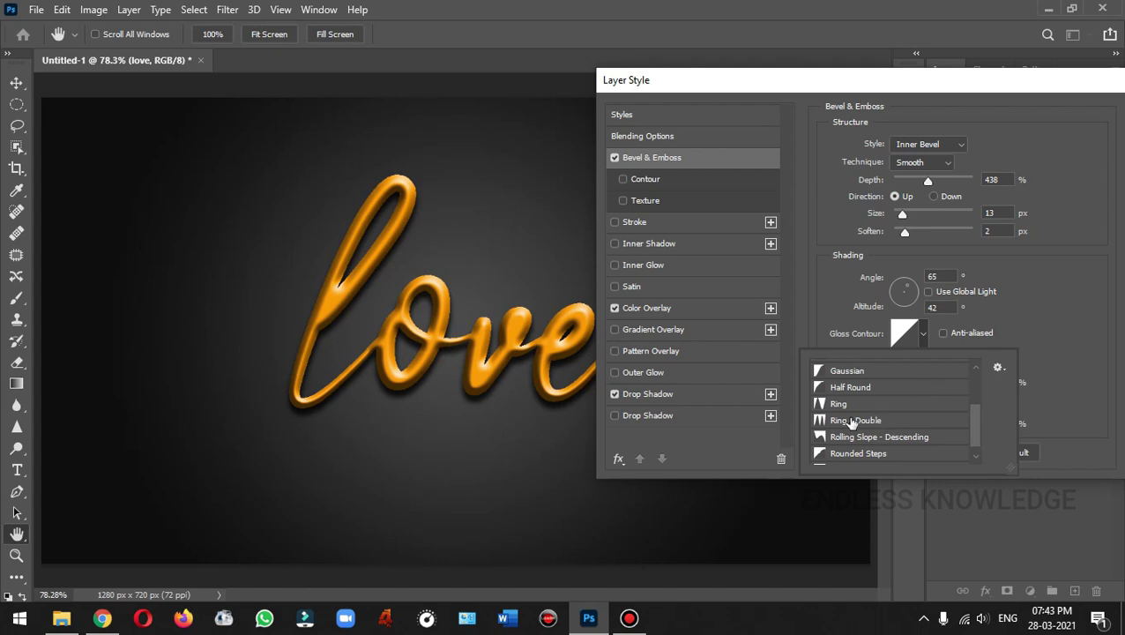
{"action": "left_click", "coordinate": [850, 421]}
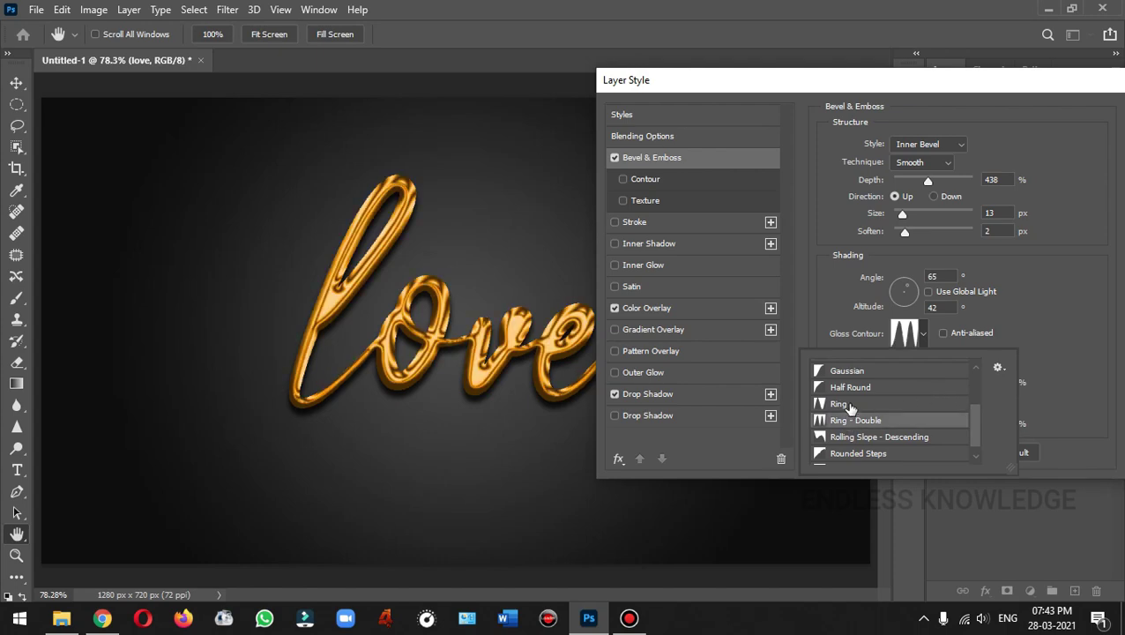
{"action": "left_click", "coordinate": [848, 405]}
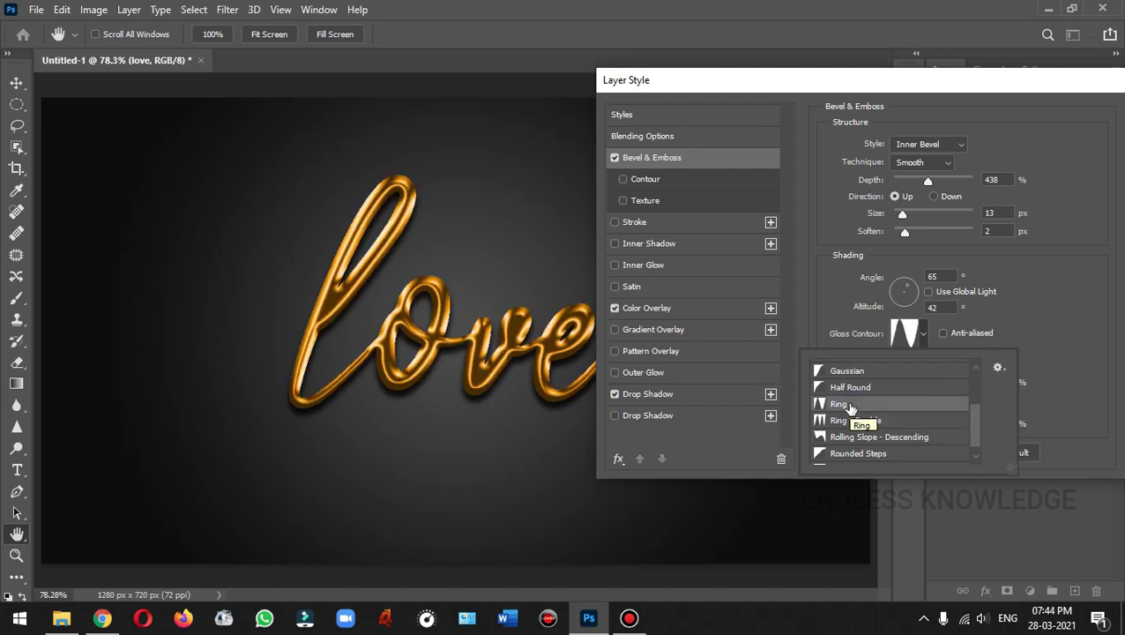
{"action": "left_click", "coordinate": [871, 422]}
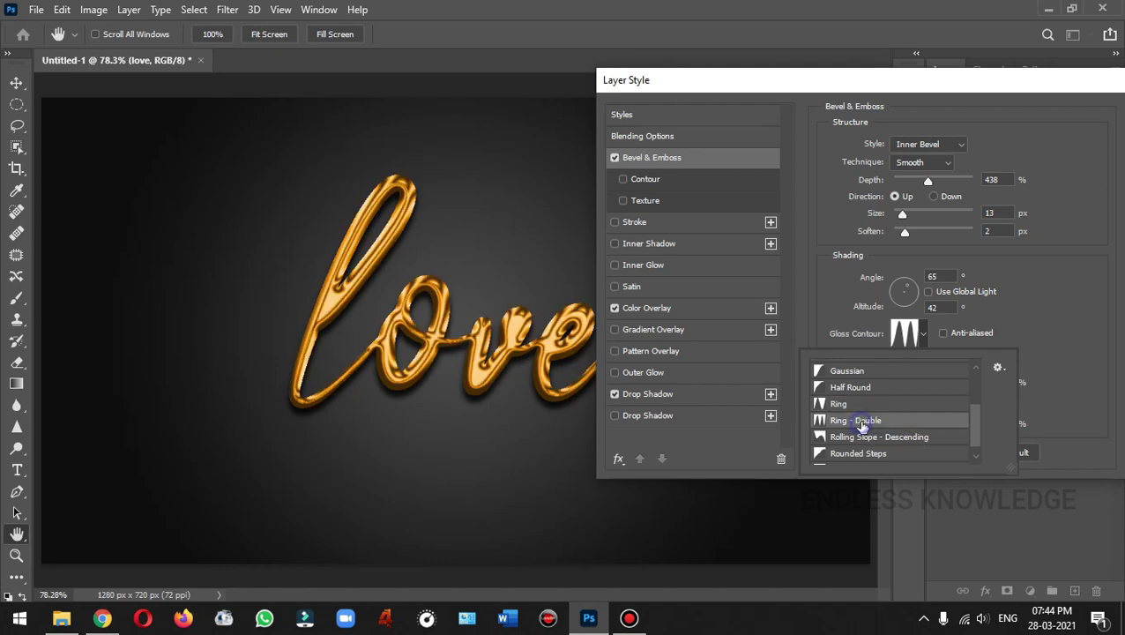
{"action": "left_click", "coordinate": [1047, 311]}
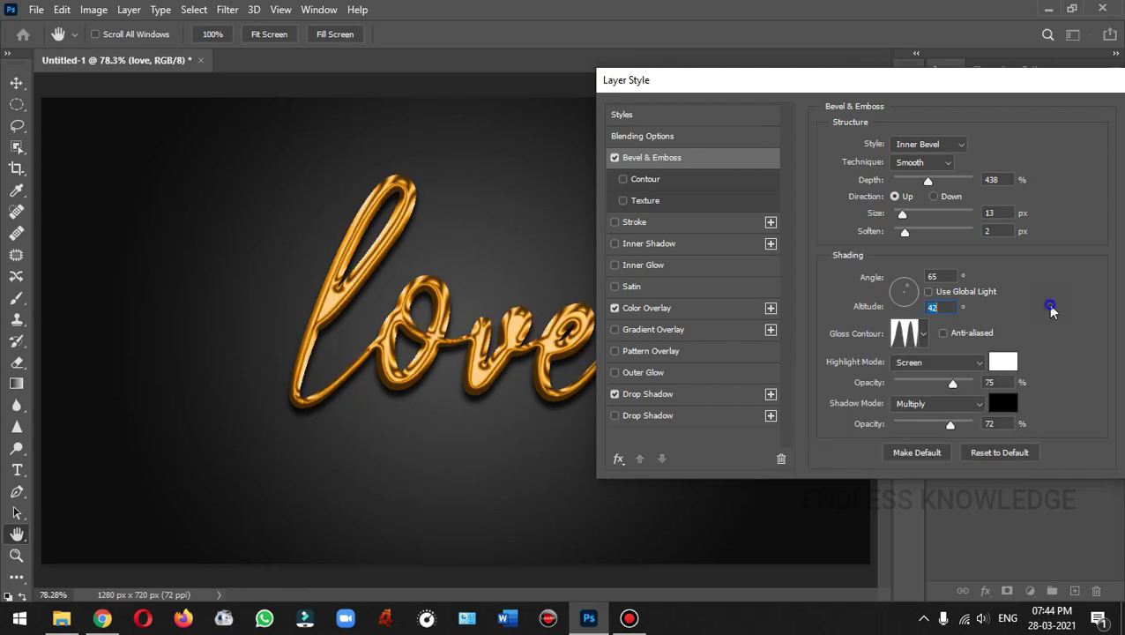
{"action": "left_click", "coordinate": [945, 335]}
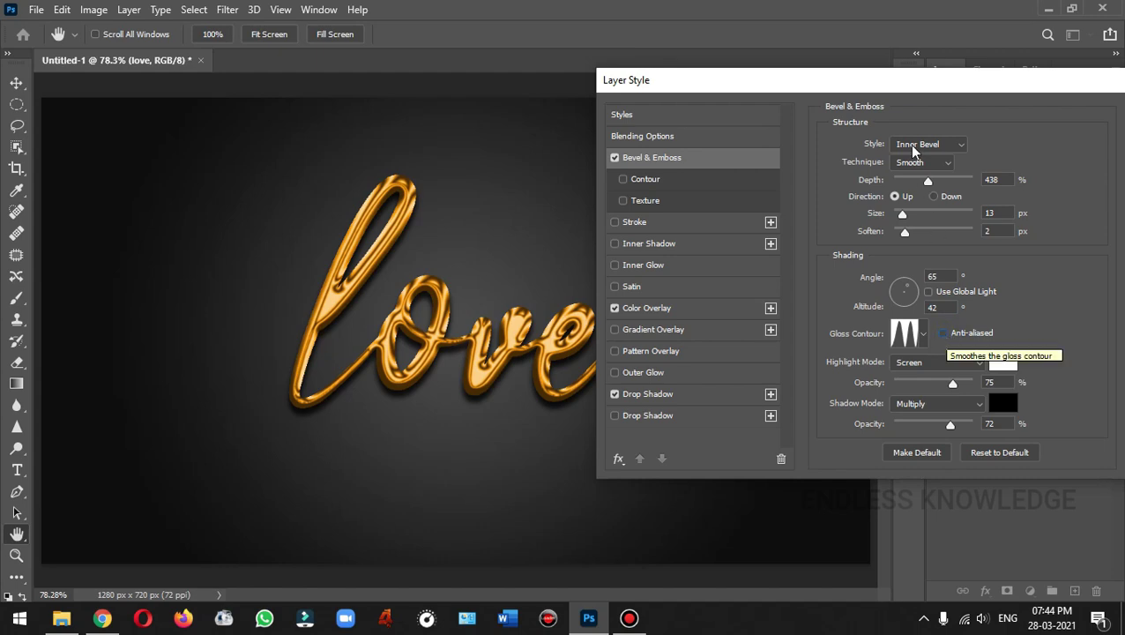
- Set the bevel's highlight mode to Linear Dodge (Add) with 83% opacity
{"action": "left_click_drag", "start_coordinate": [938, 88], "coordinate": [932, 58]}
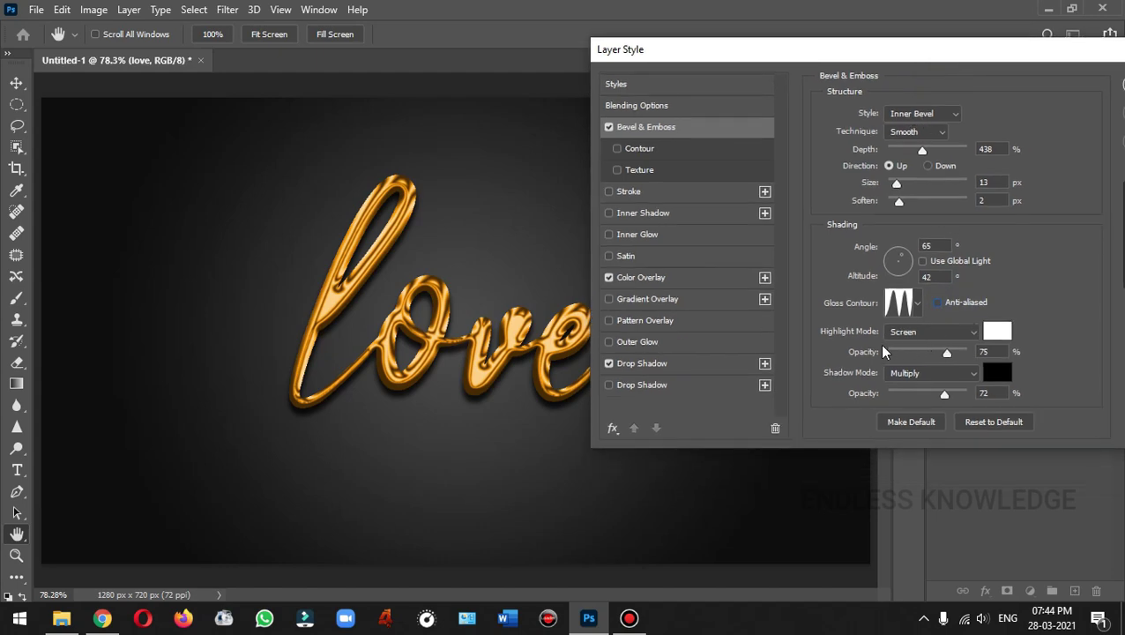
{"action": "left_click", "coordinate": [951, 331]}
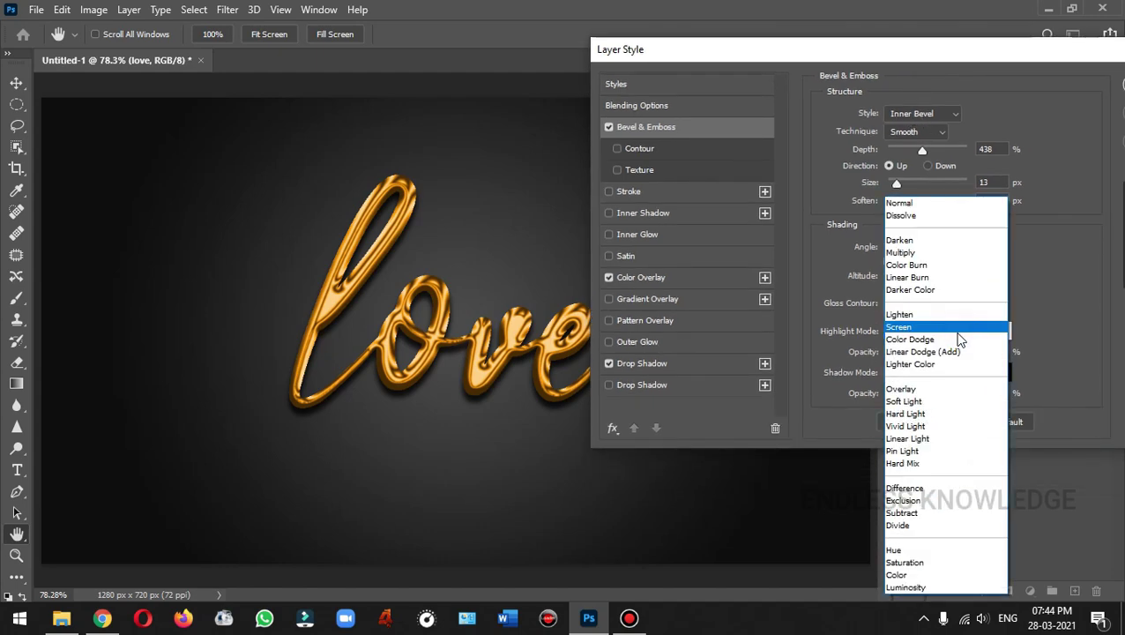
{"action": "left_click", "coordinate": [949, 353]}
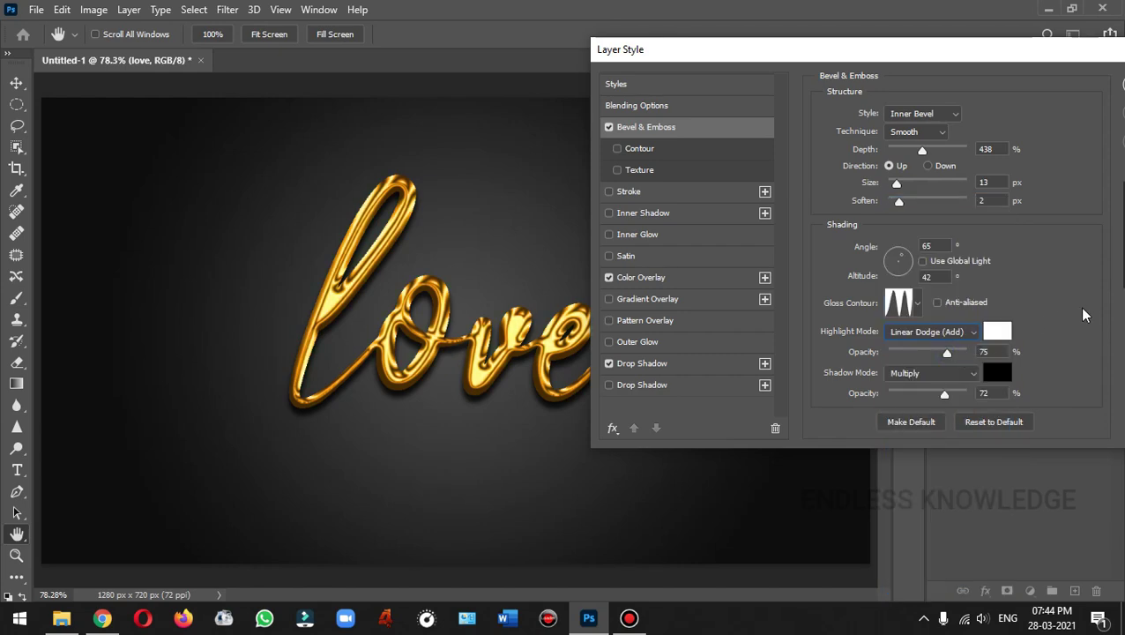
{"action": "left_click_drag", "start_coordinate": [946, 354], "coordinate": [954, 353]}
{"action": "type", "text": "83"}
- Keep the bevel's shadow mode at Multiply and set its opacity to 66%
{"action": "left_click", "coordinate": [912, 379]}
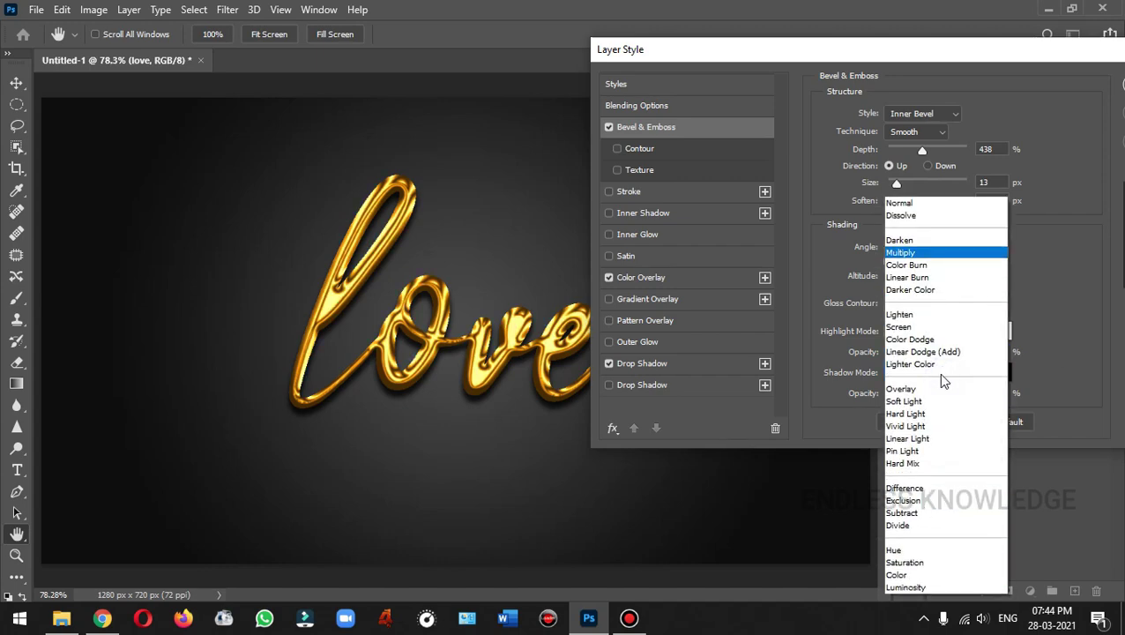
{"action": "left_click", "coordinate": [901, 254]}
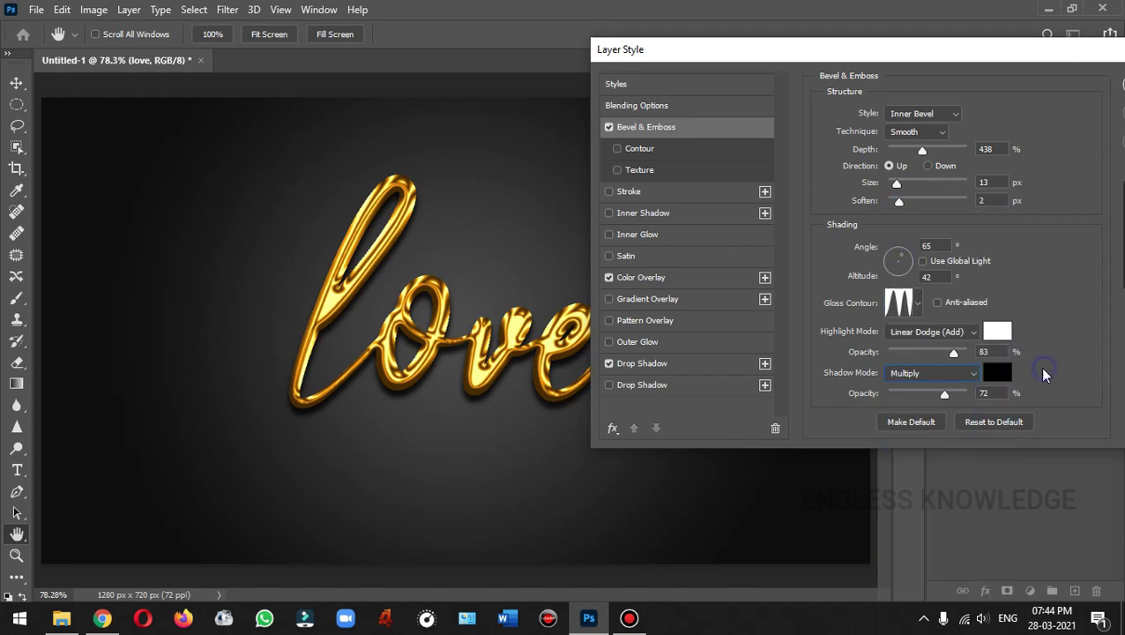
{"action": "left_click_drag", "start_coordinate": [944, 394], "coordinate": [962, 396]}
{"action": "key", "text": "Down"}
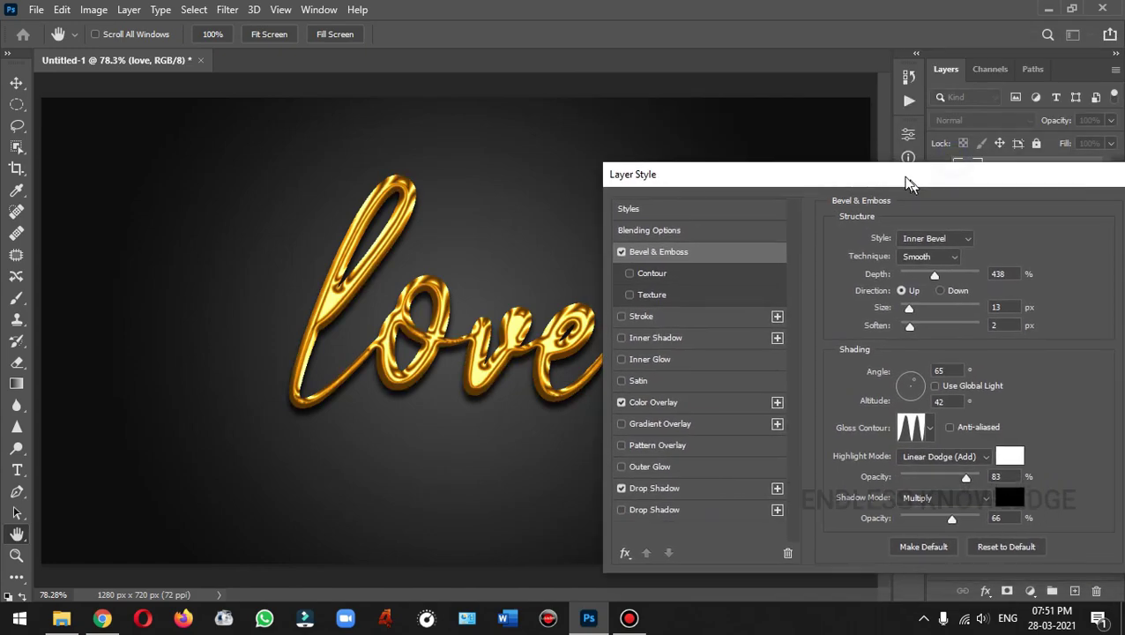
{"action": "left_click_drag", "start_coordinate": [909, 183], "coordinate": [859, 174]}
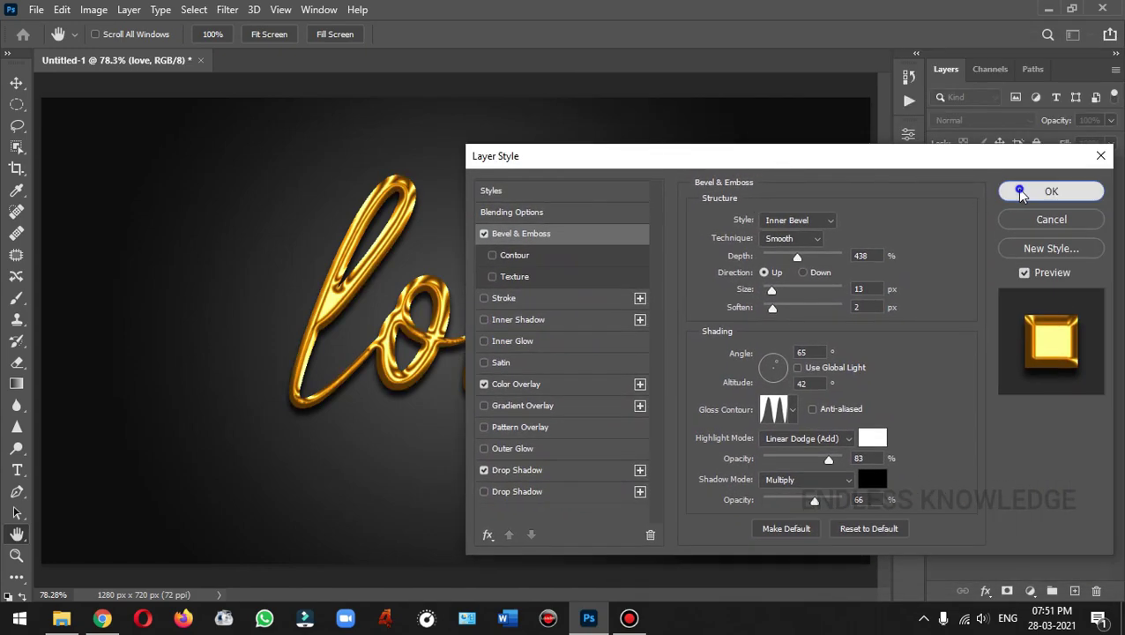
- Apply the finished layer style settings to the "love" text layer
{"action": "left_click", "coordinate": [1062, 188]}
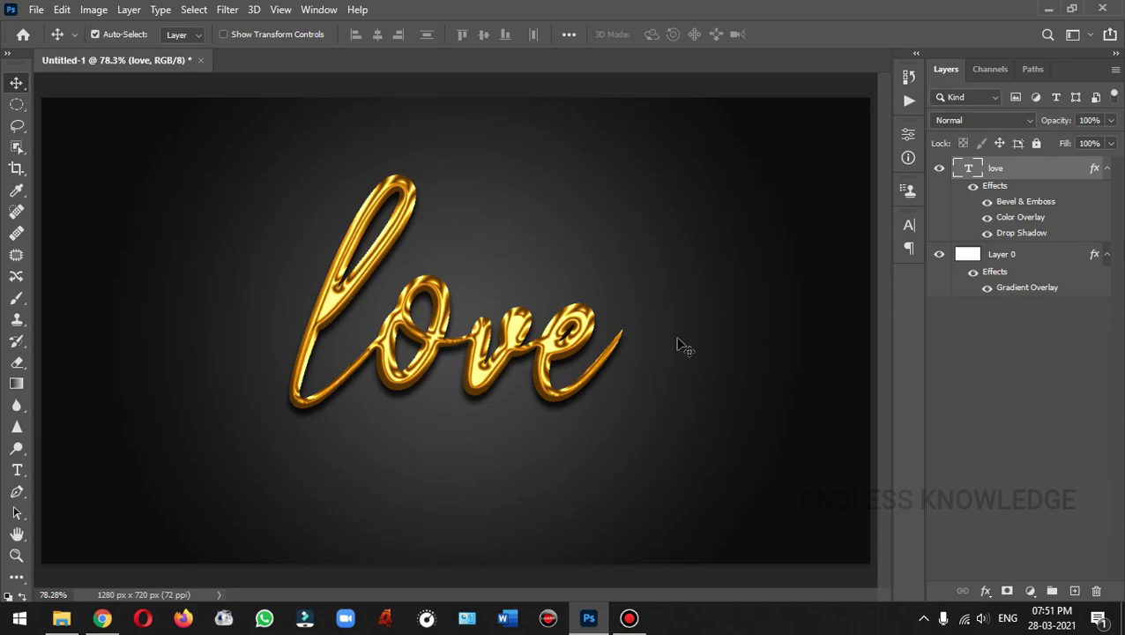
- Reopen the "love" layer's styles and review the Bevel & Emboss settings against the text
{"action": "double_click", "coordinate": [1088, 173]}
{"action": "left_click_drag", "start_coordinate": [763, 164], "coordinate": [841, 152]}
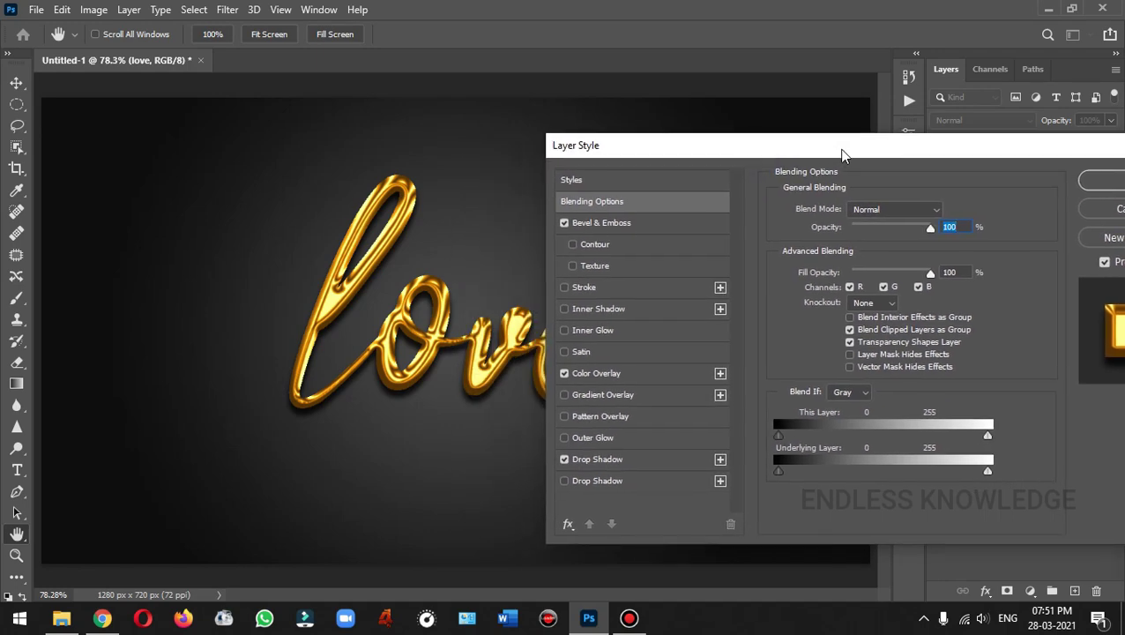
{"action": "left_click", "coordinate": [642, 221]}
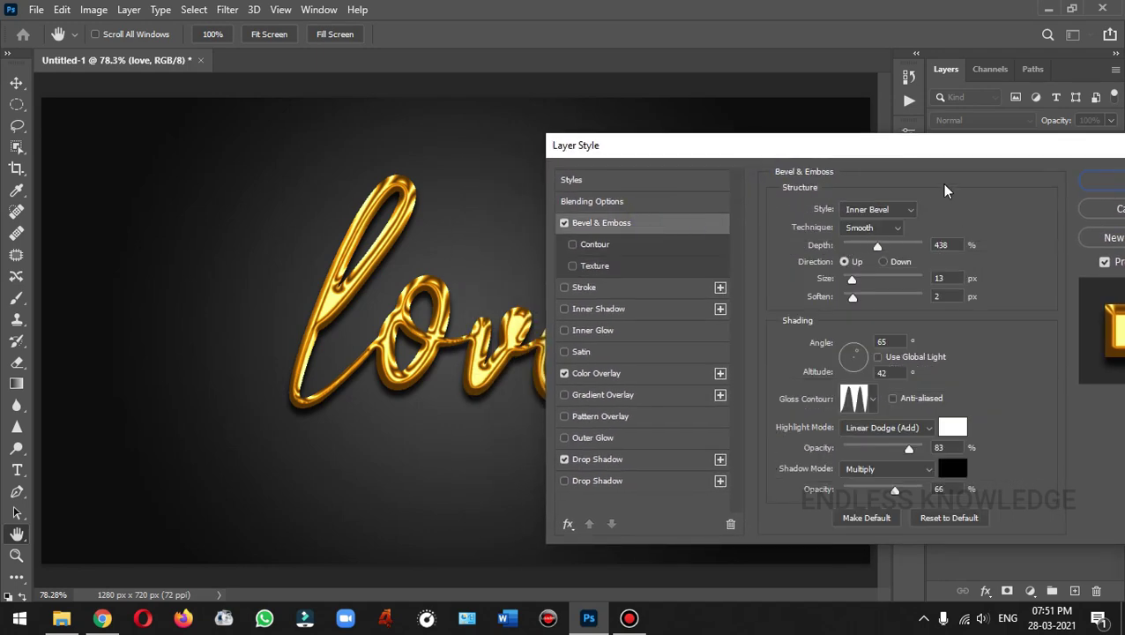
{"action": "left_click_drag", "start_coordinate": [923, 151], "coordinate": [995, 134]}
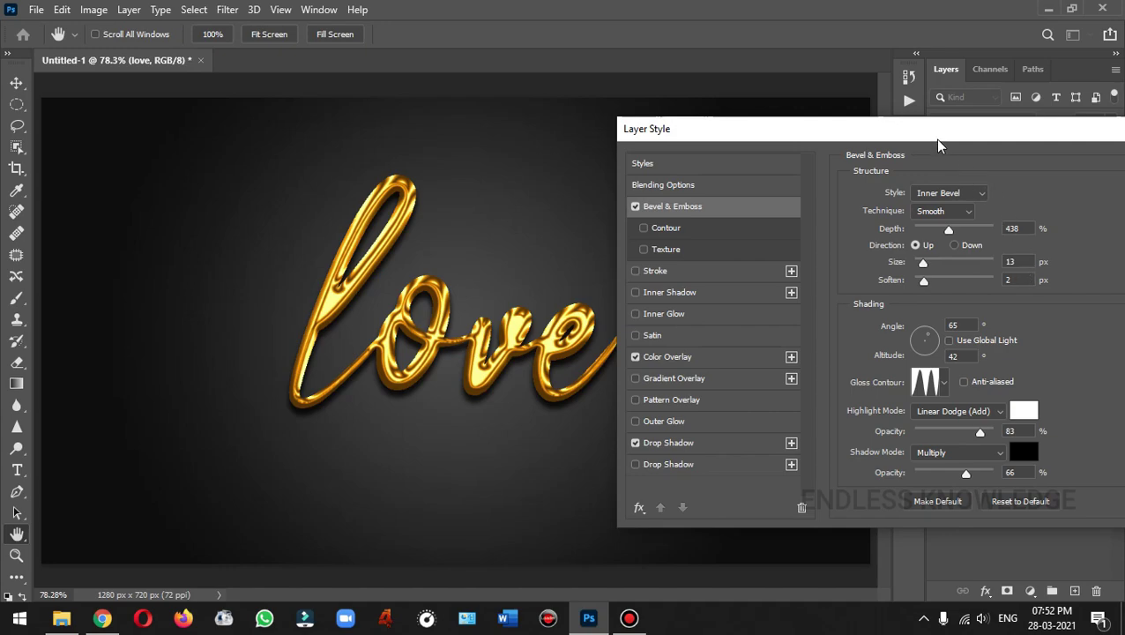
{"action": "left_click_drag", "start_coordinate": [940, 133], "coordinate": [736, 124]}
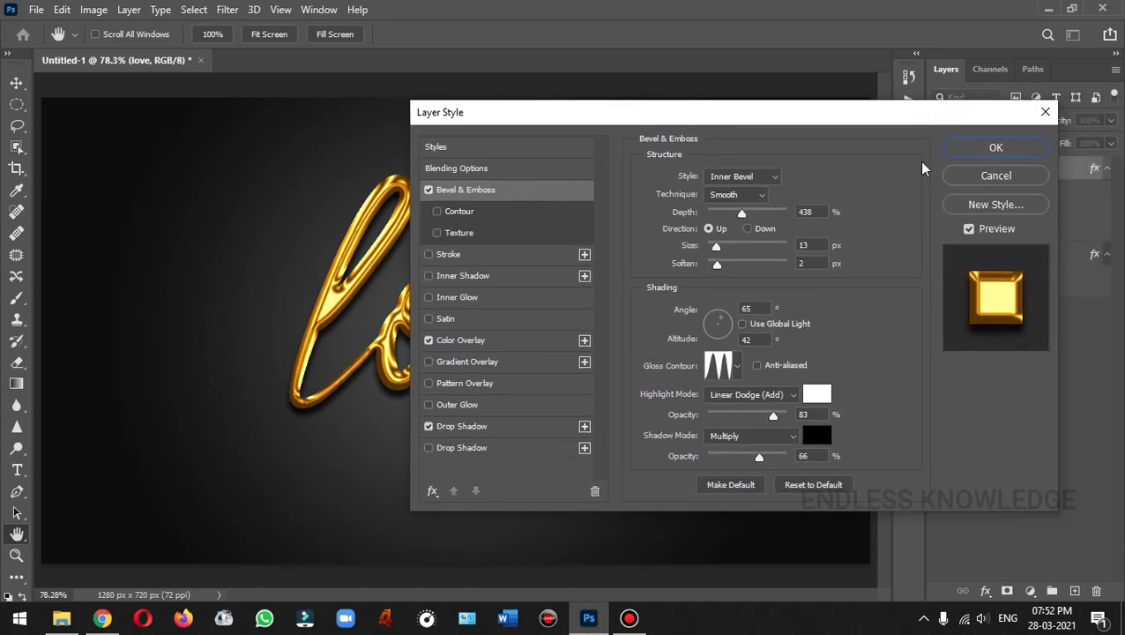
{"action": "left_click", "coordinate": [984, 153]}
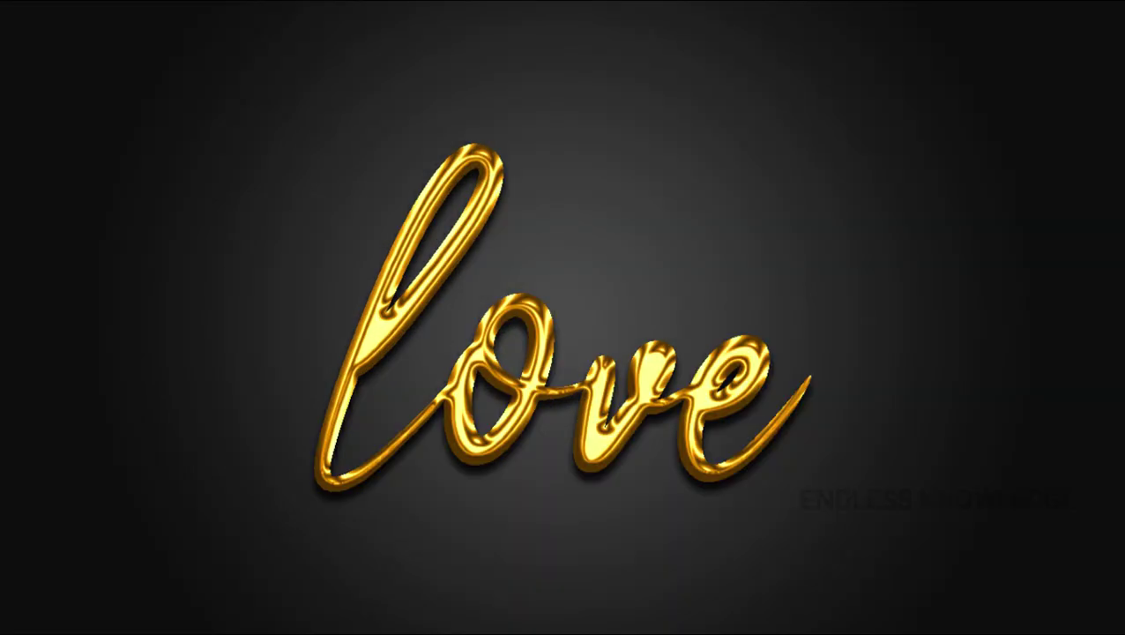